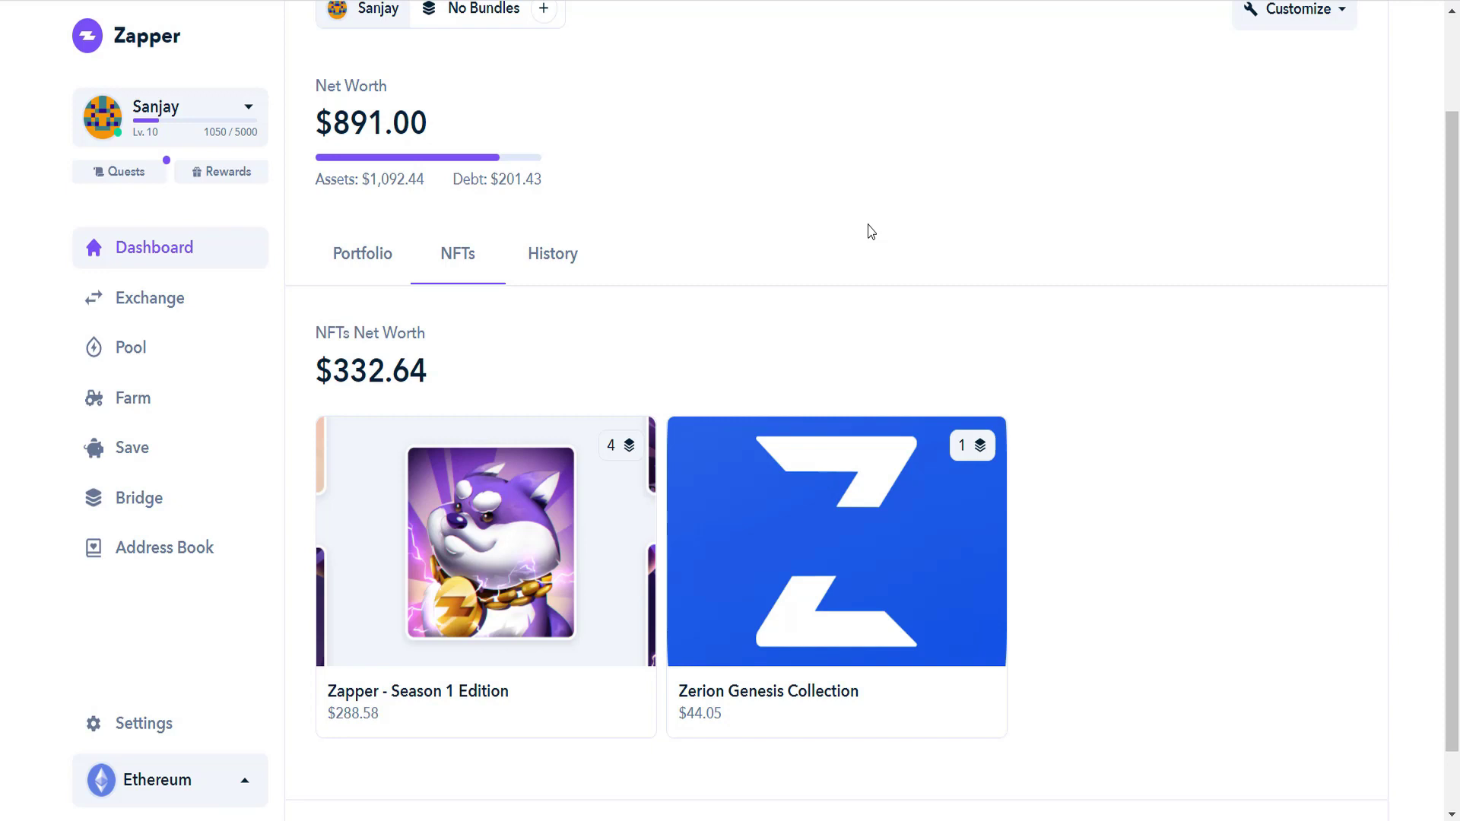
scroll(871, 232, up, 1)
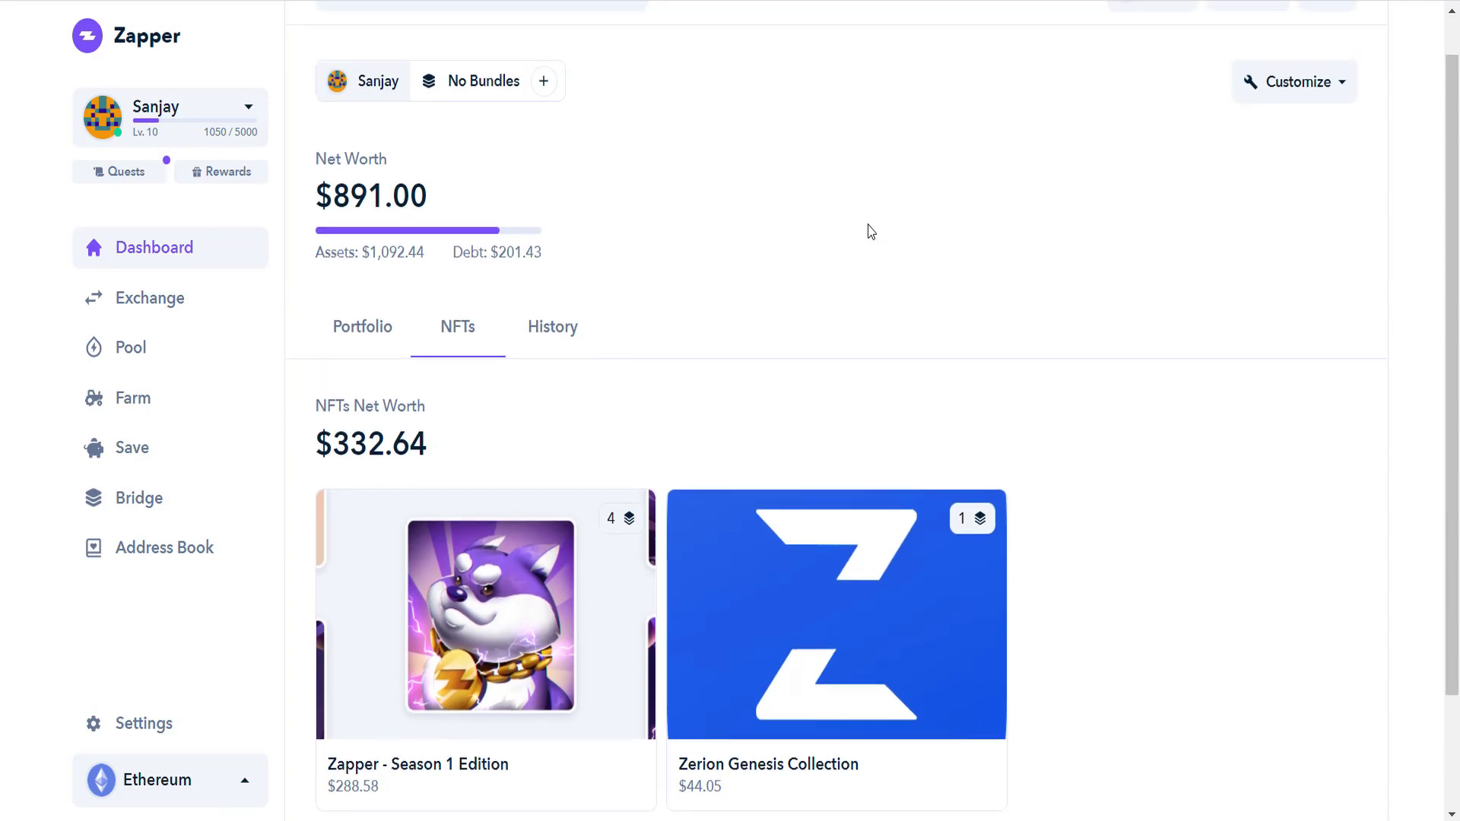
scroll(870, 232, down, 2)
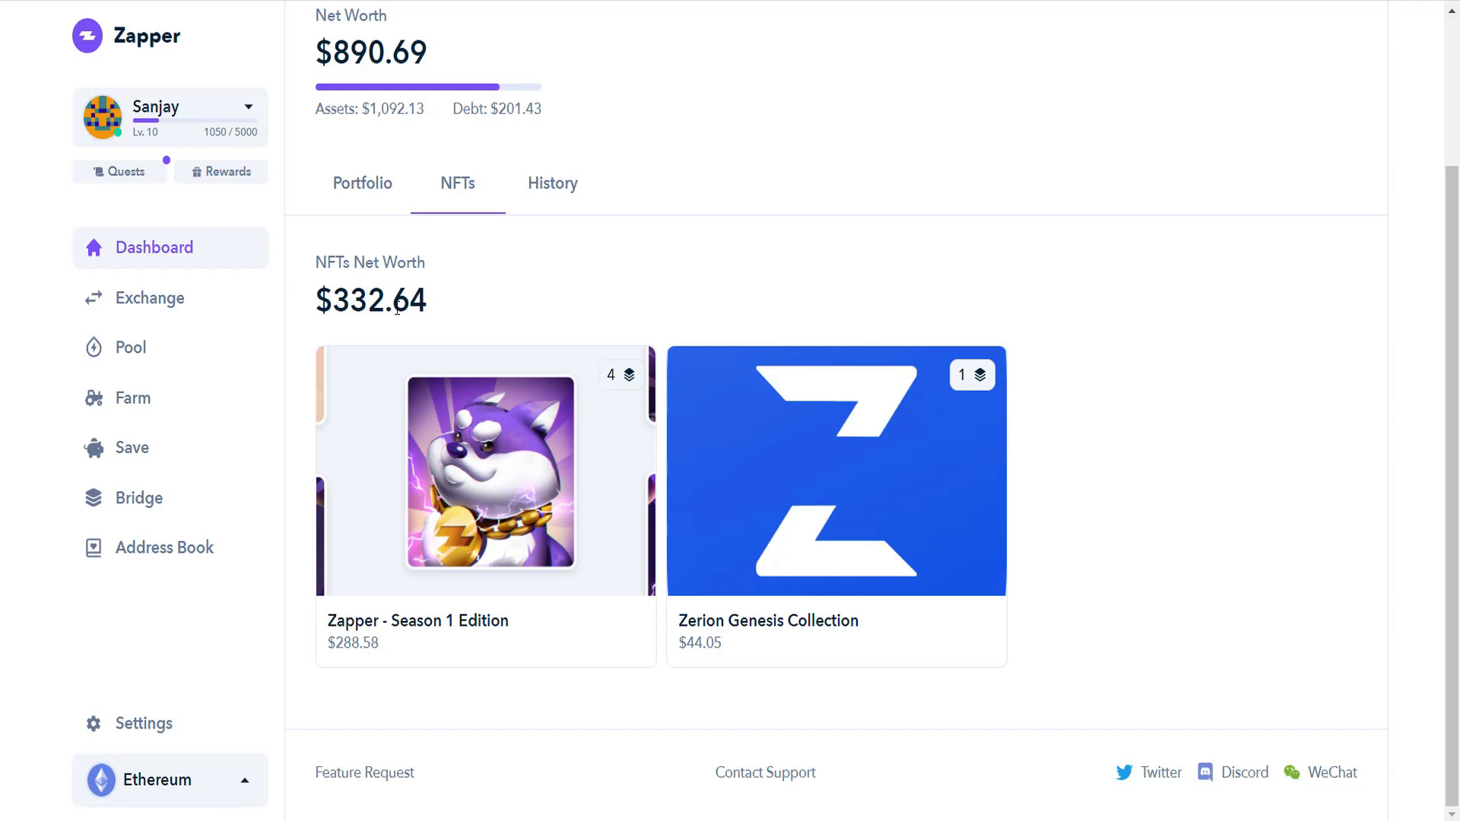
scroll(652, 200, up, 3)
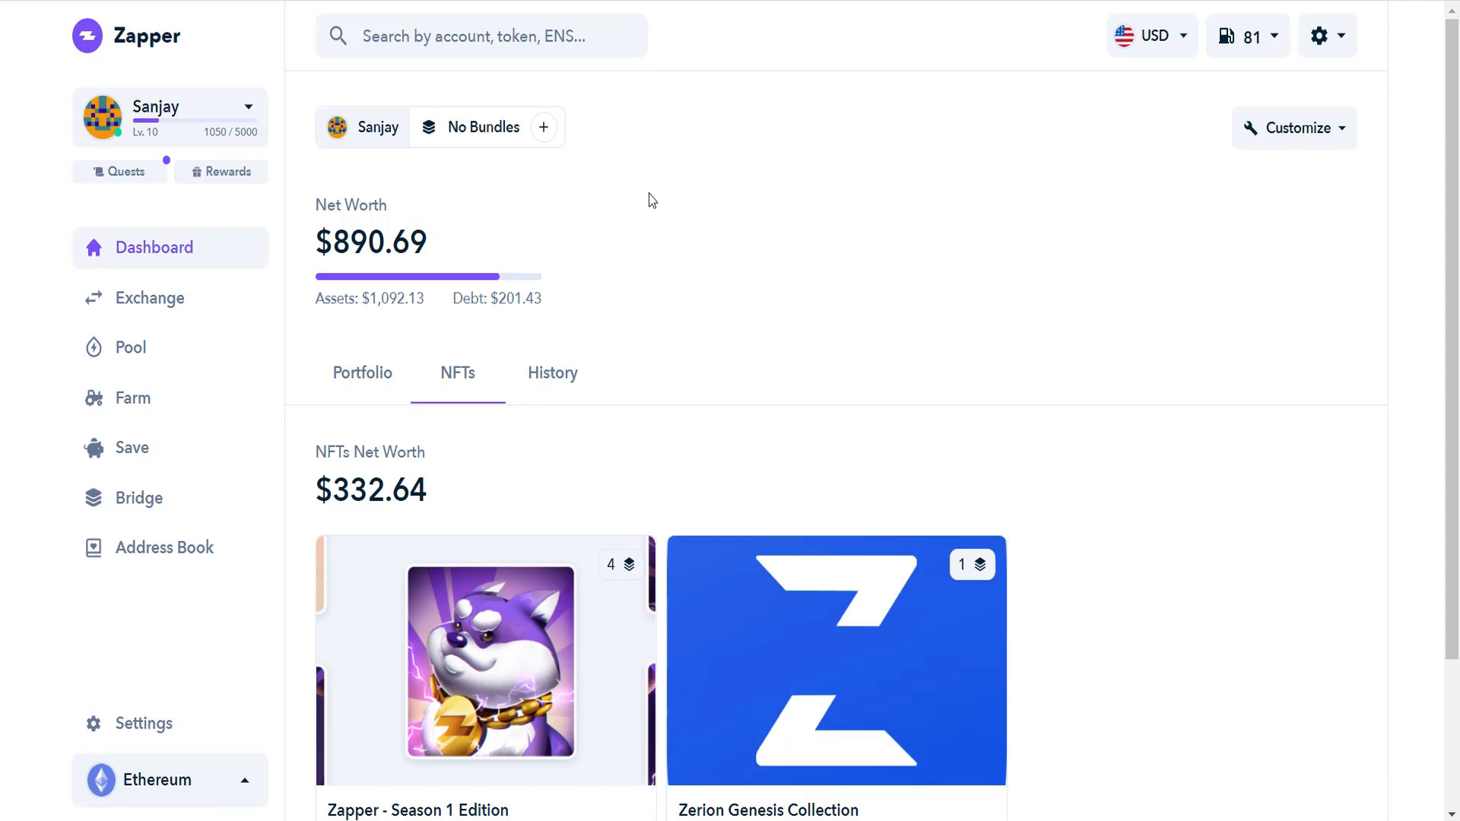
- Claim the daily Open Zapper quest, signing the wallet message, and close the reward notice
click(119, 174)
scroll(521, 568, down, 1)
scroll(522, 568, down, 2)
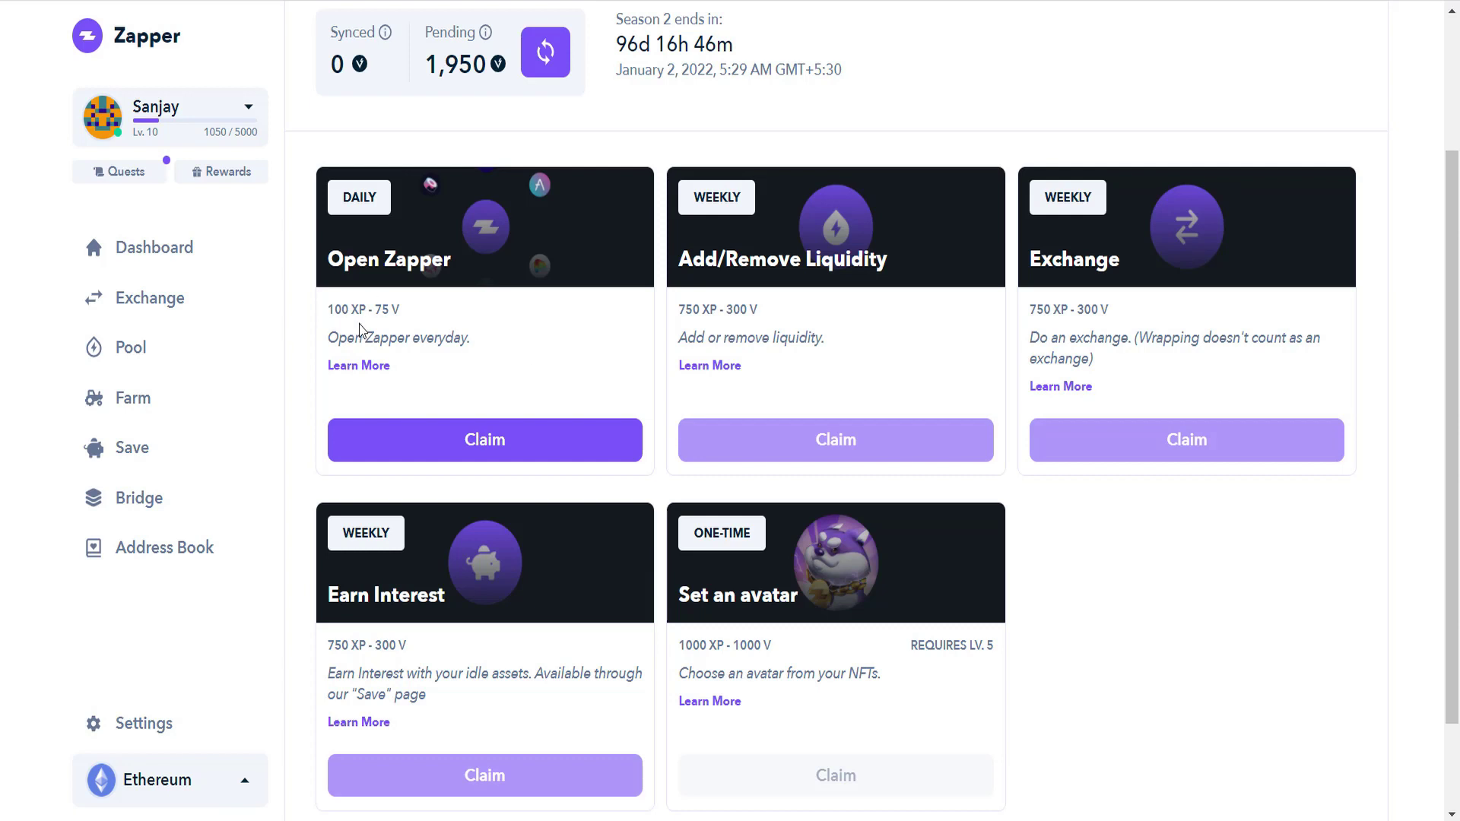
click(515, 443)
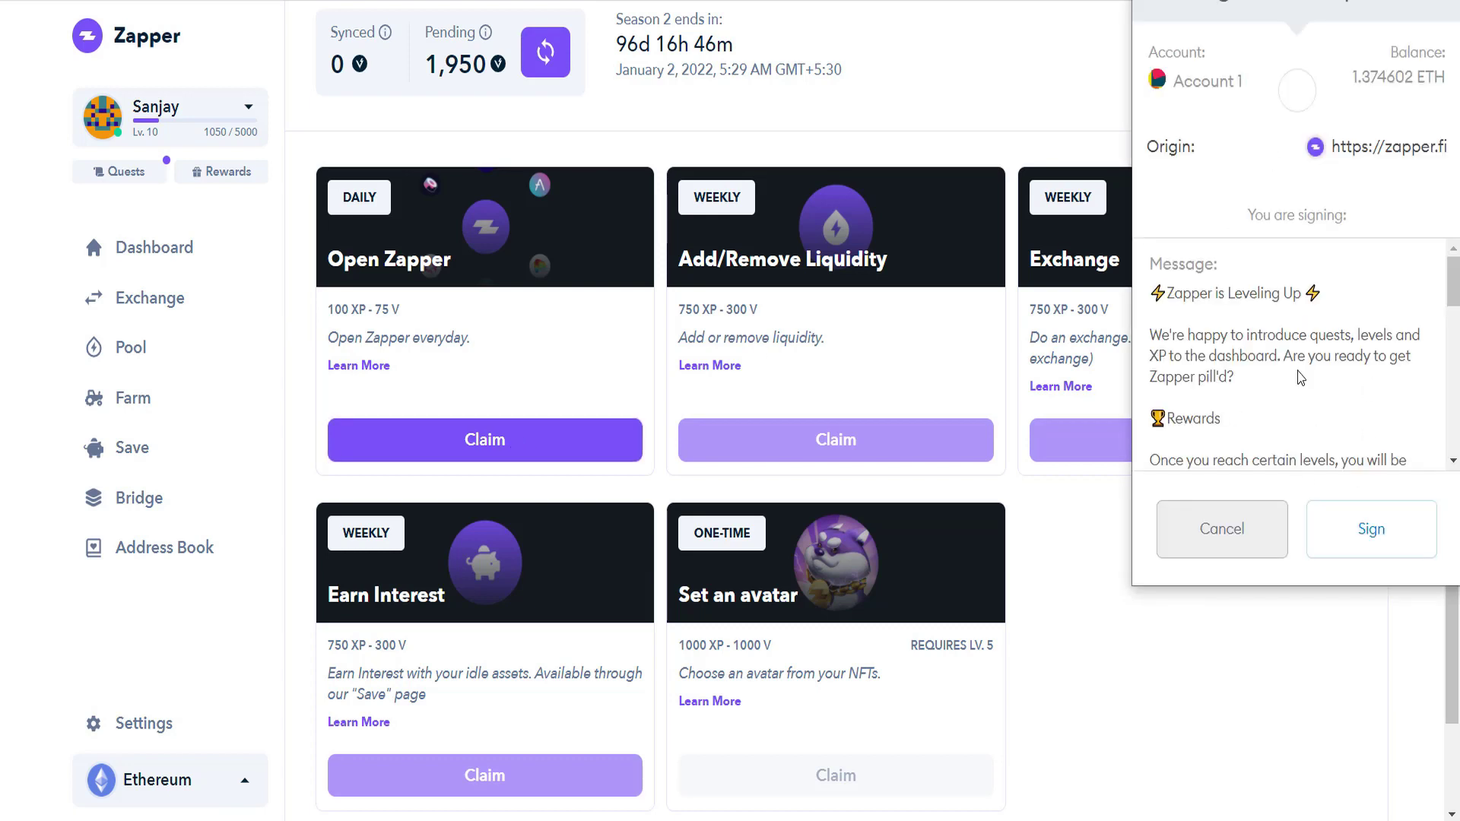
click(1344, 538)
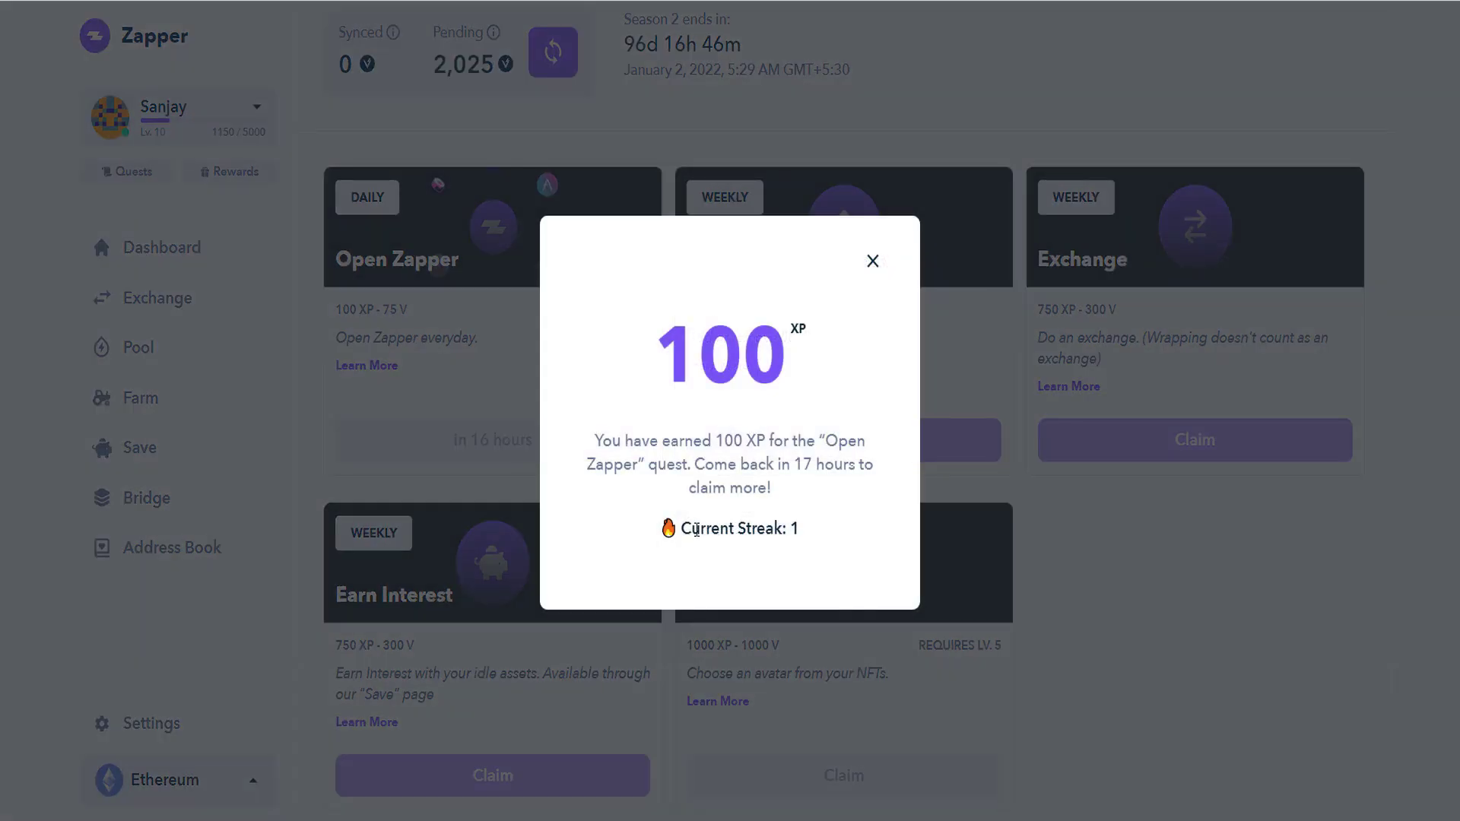
drag(700, 530, 805, 532)
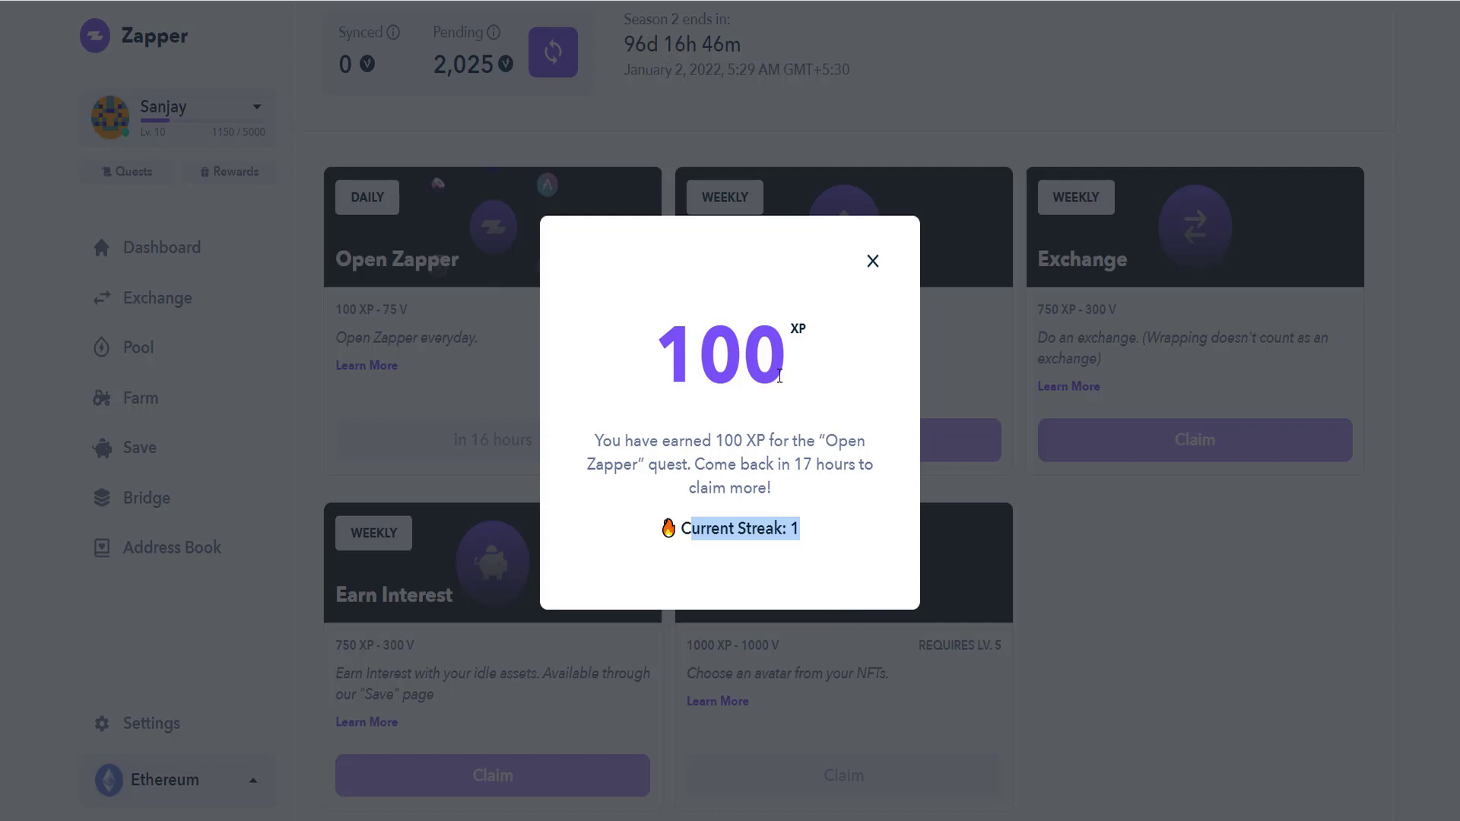
click(871, 261)
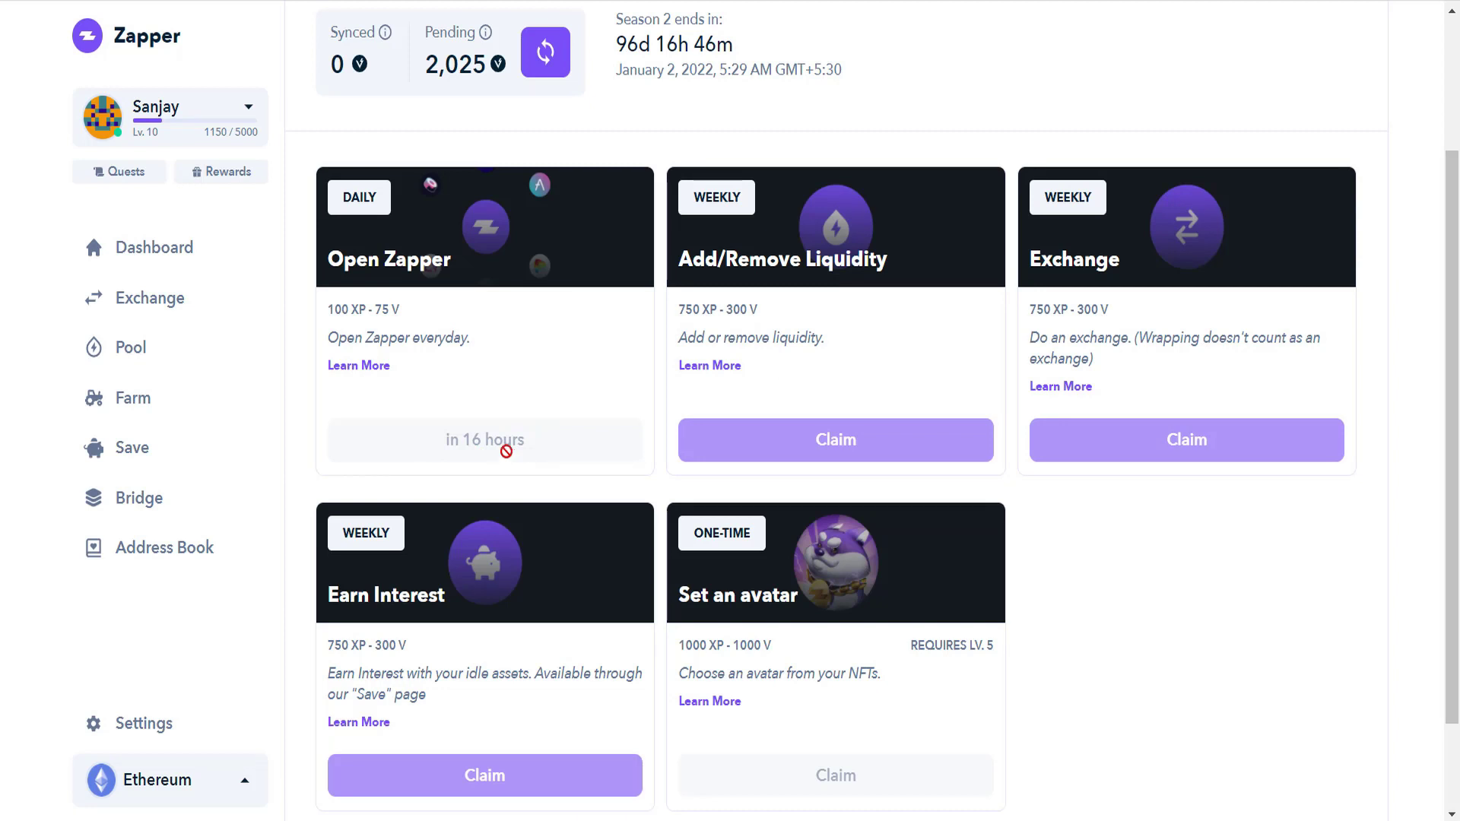
scroll(511, 455, down, 1)
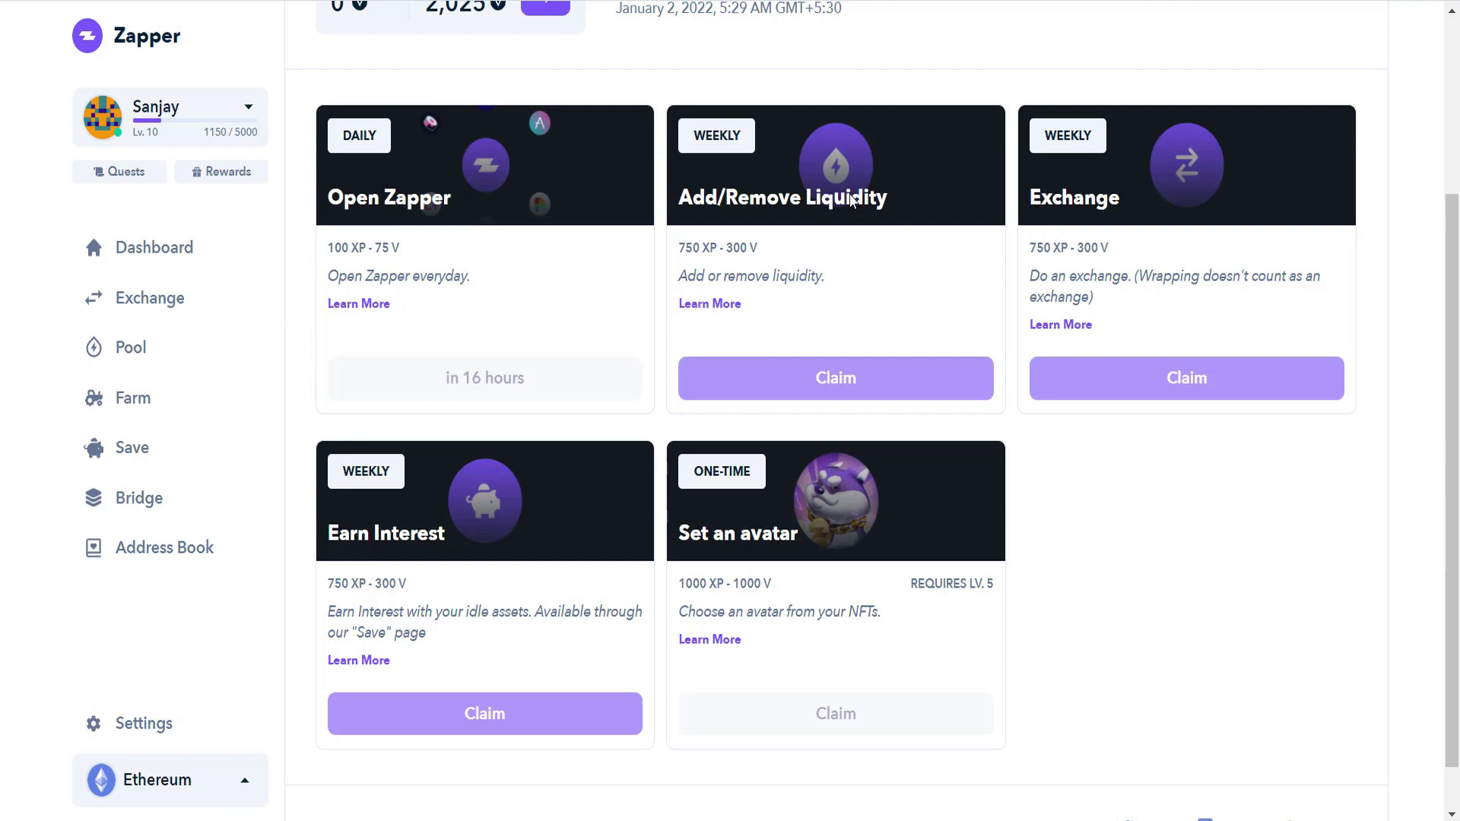
- Show the liquidity pools on Polygon and approve the wallet's switch to Matic Mainnet
click(140, 348)
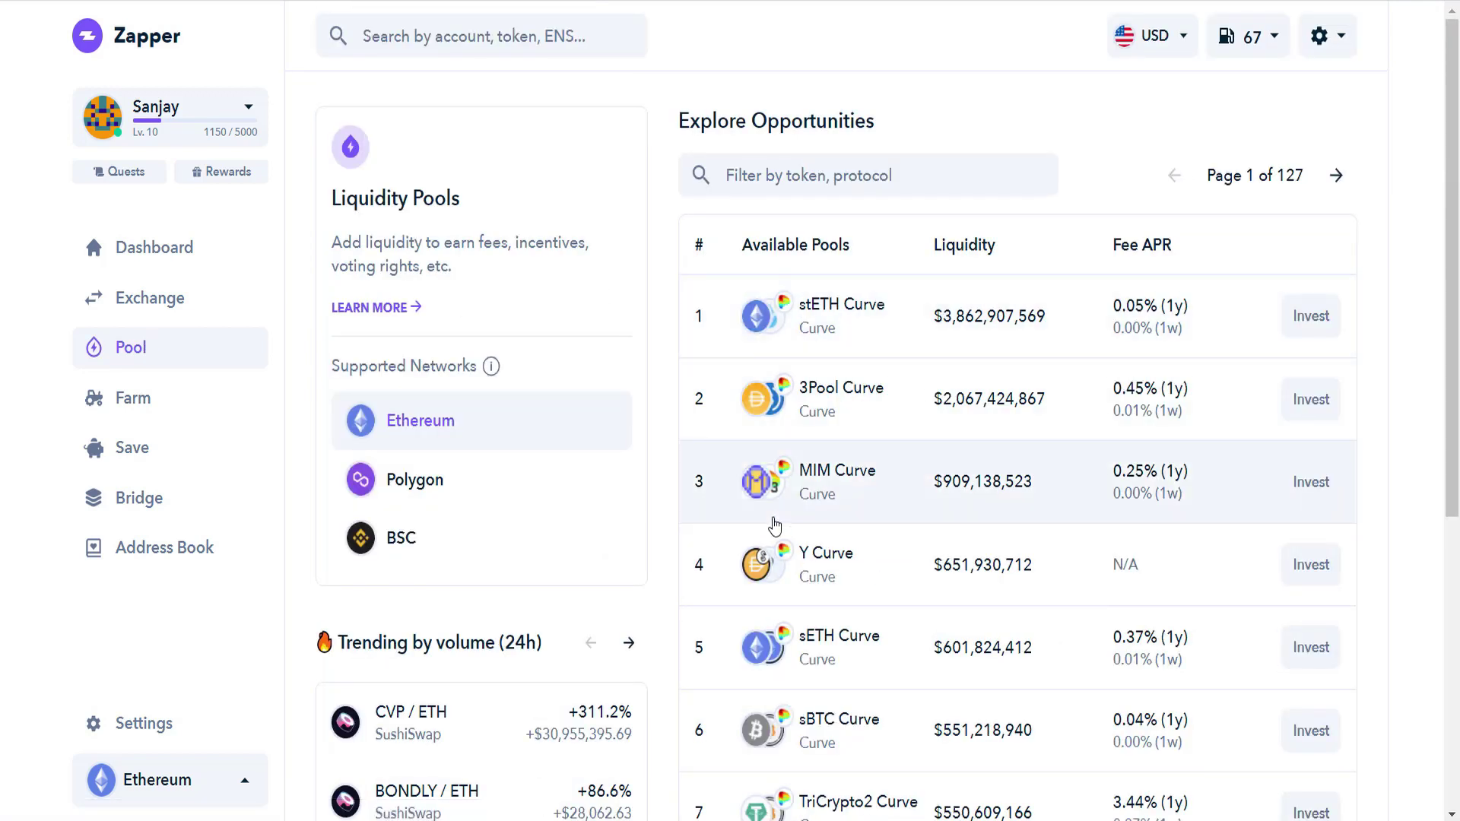
scroll(774, 525, down, 1)
scroll(753, 487, up, 1)
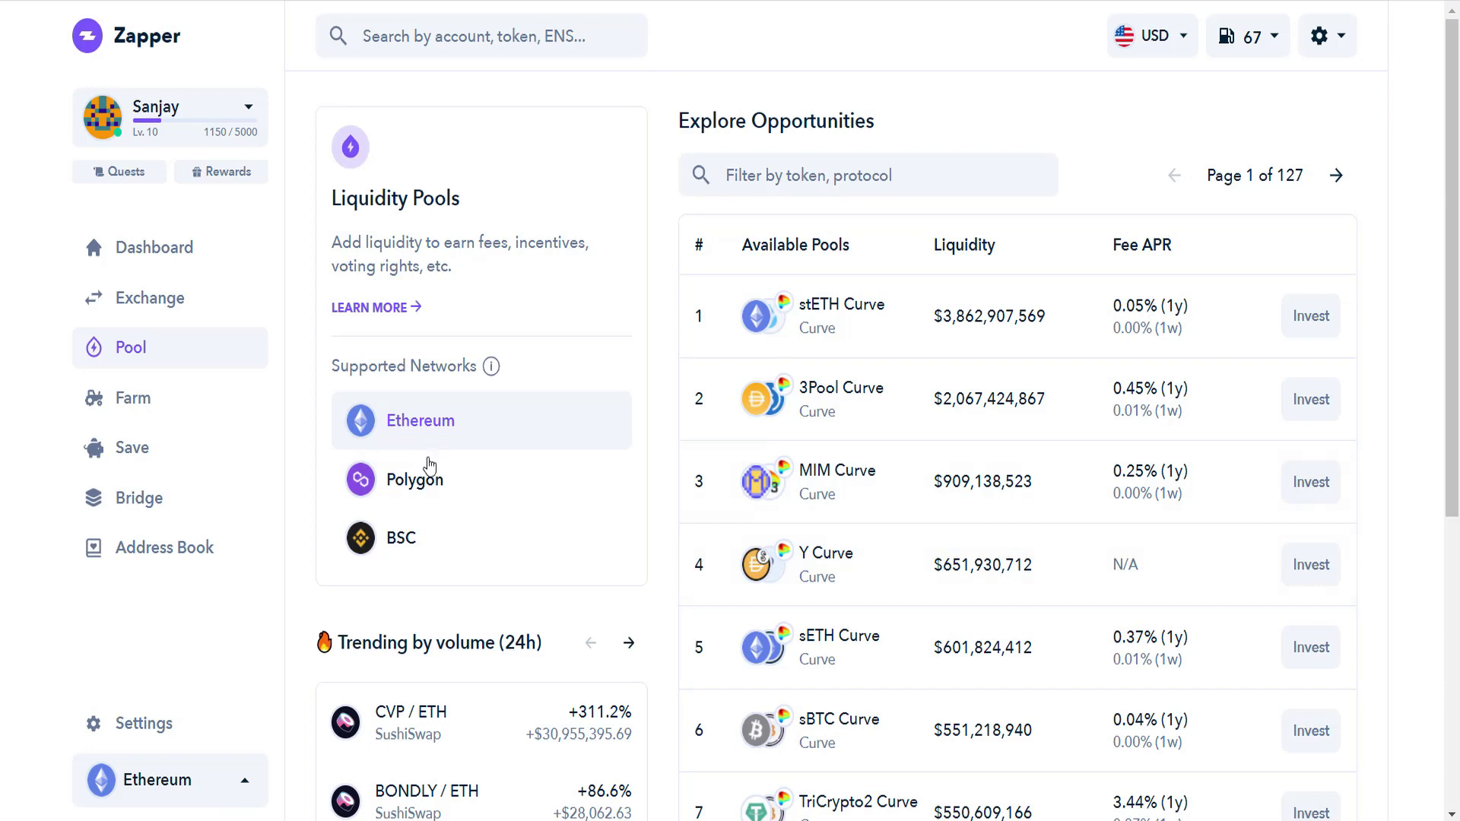
click(414, 479)
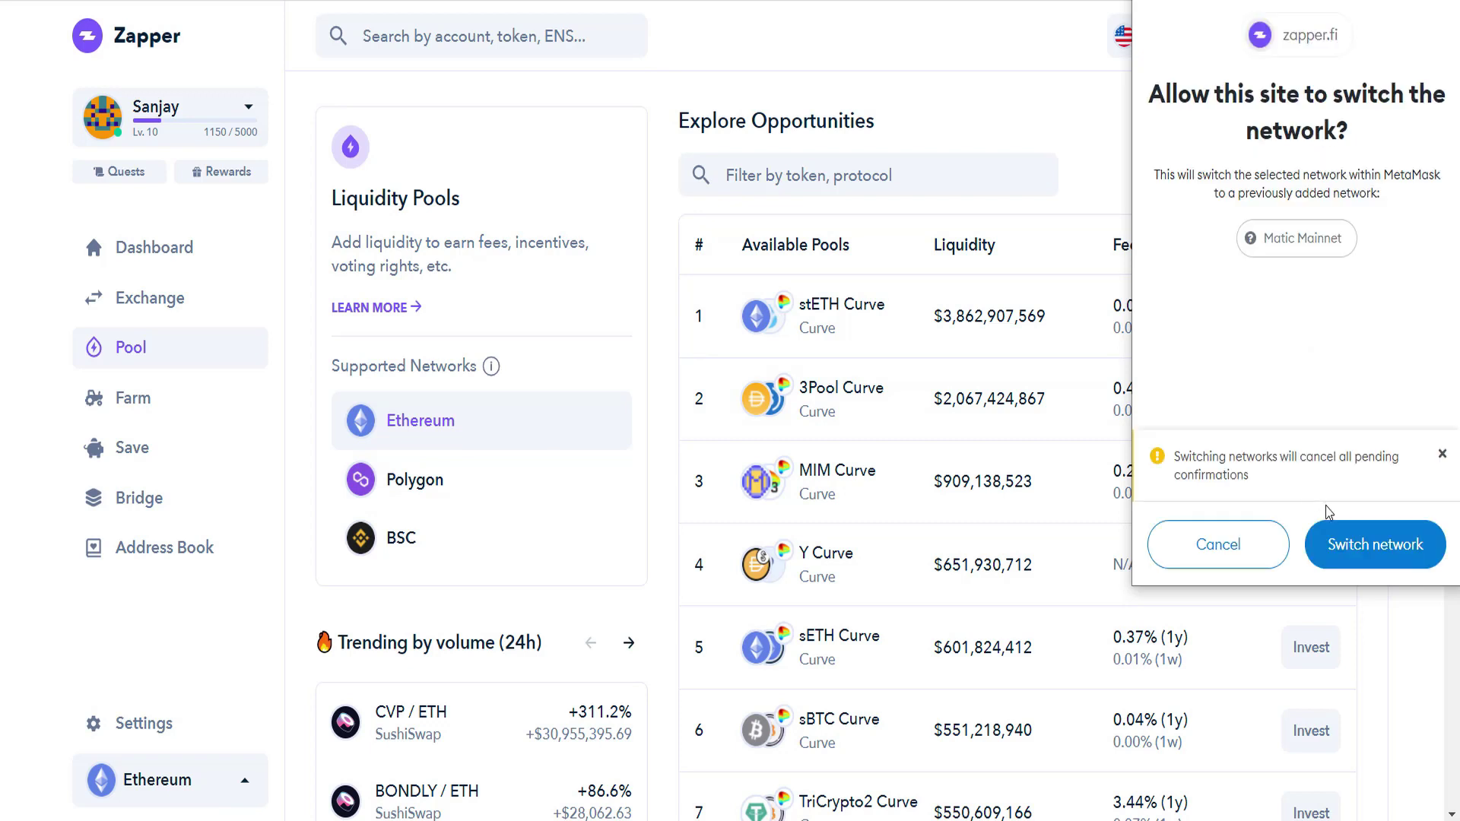
click(1332, 546)
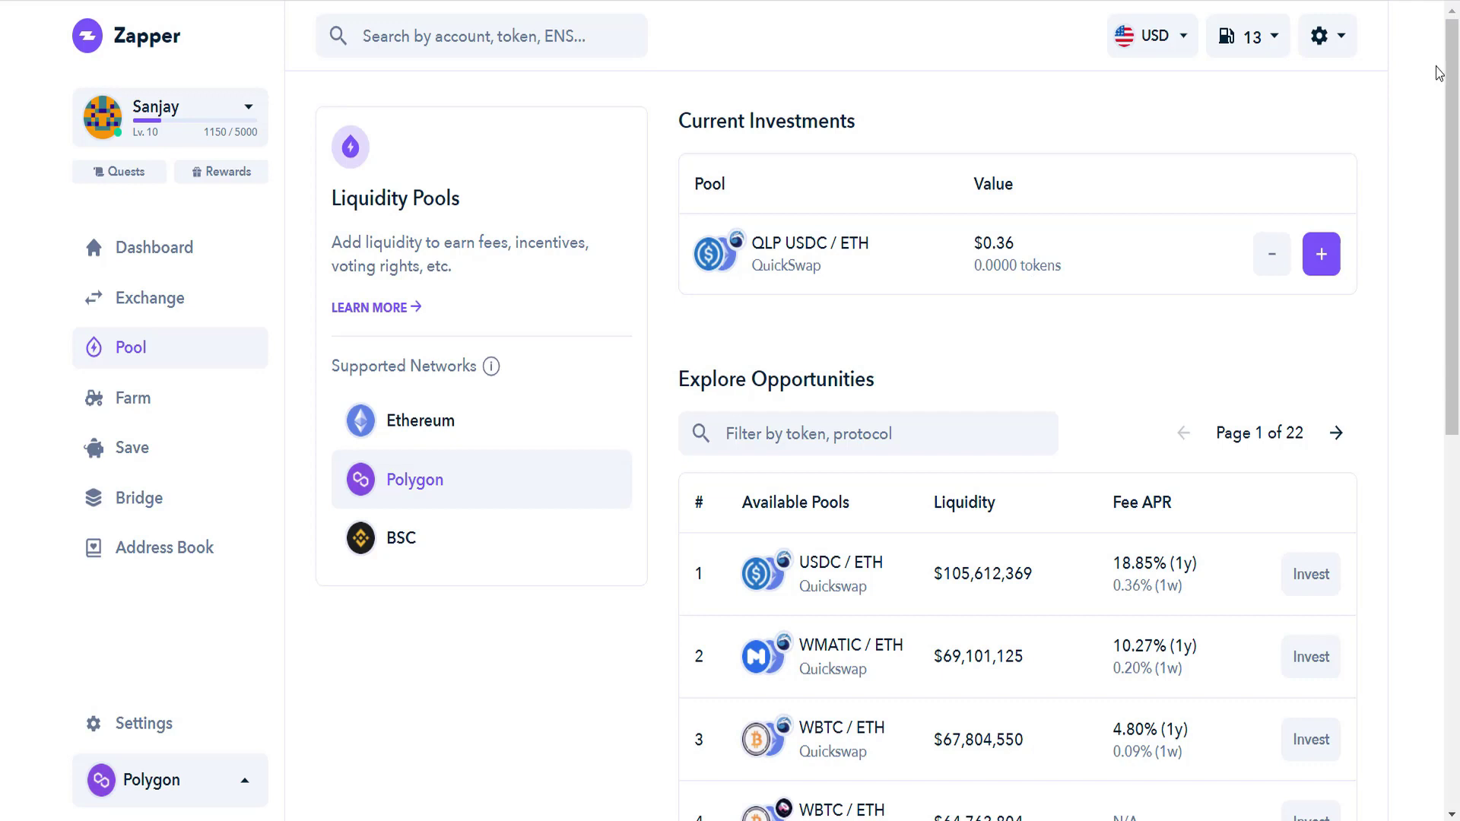
- Withdraw 100% of the QuickSwap QLP USDC / ETH investment into MATIC, approving and confirming the transaction
drag(974, 242, 1016, 242)
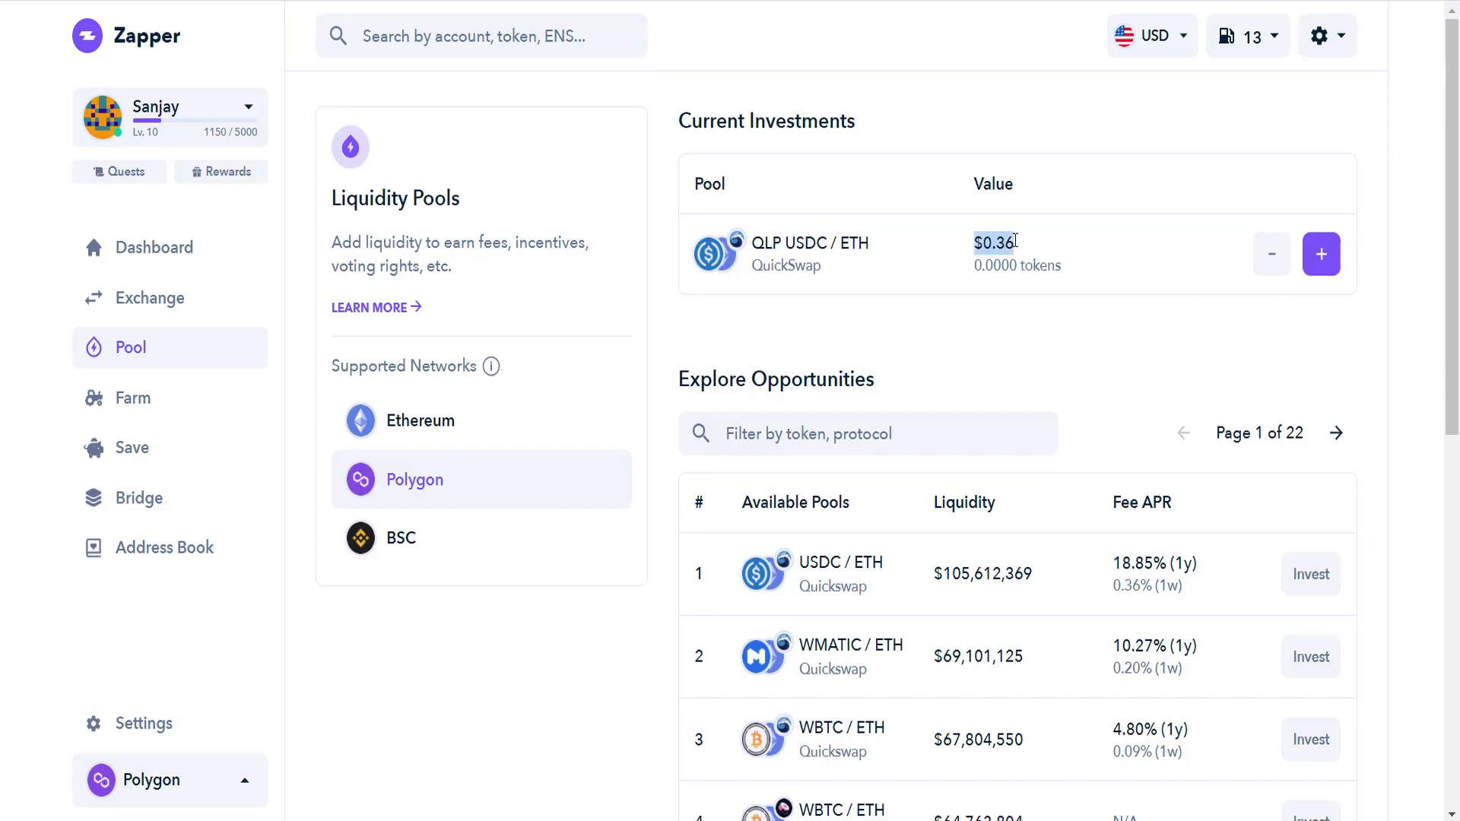
click(1271, 257)
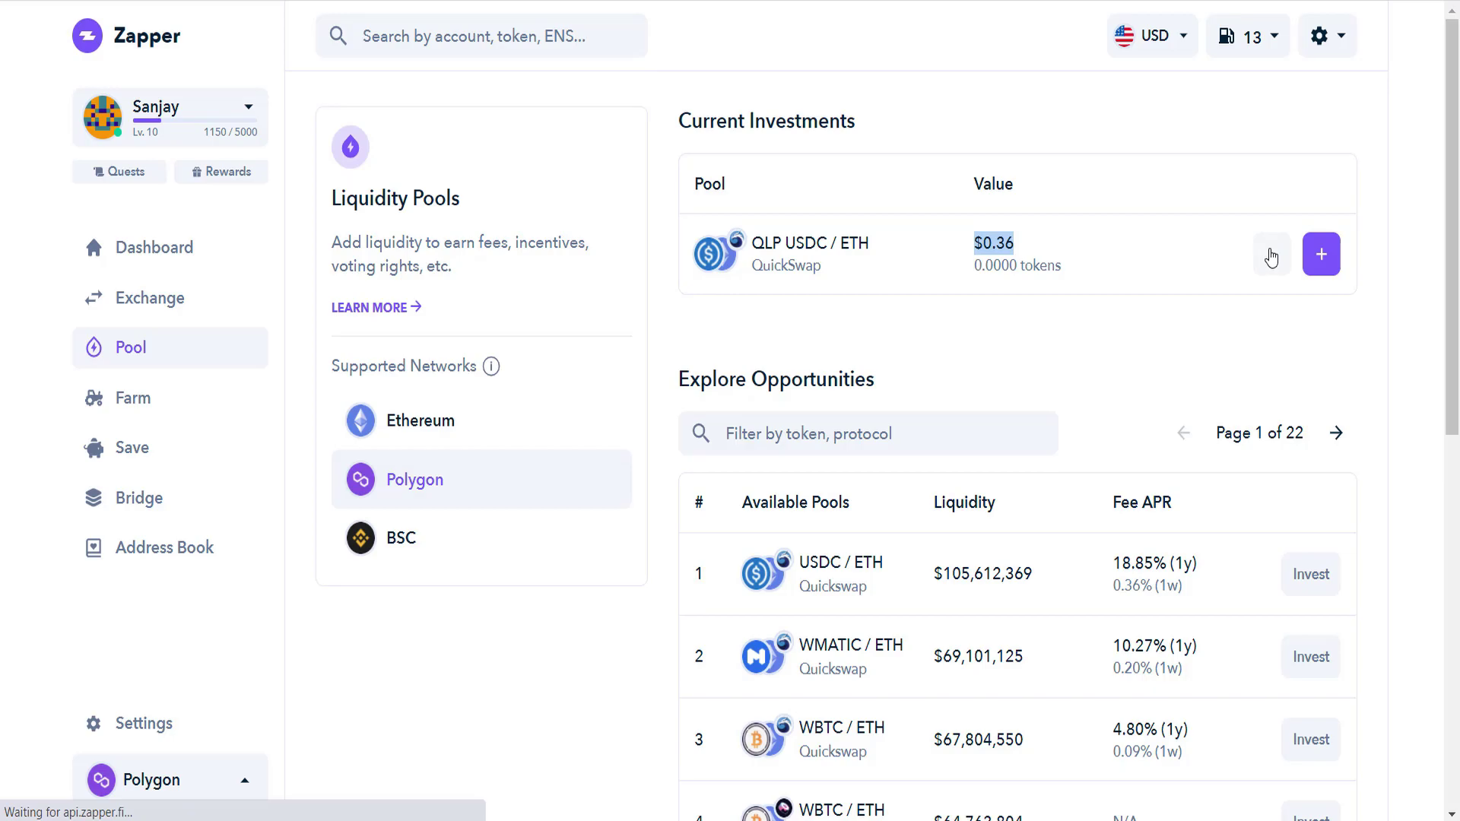
drag(587, 214, 750, 228)
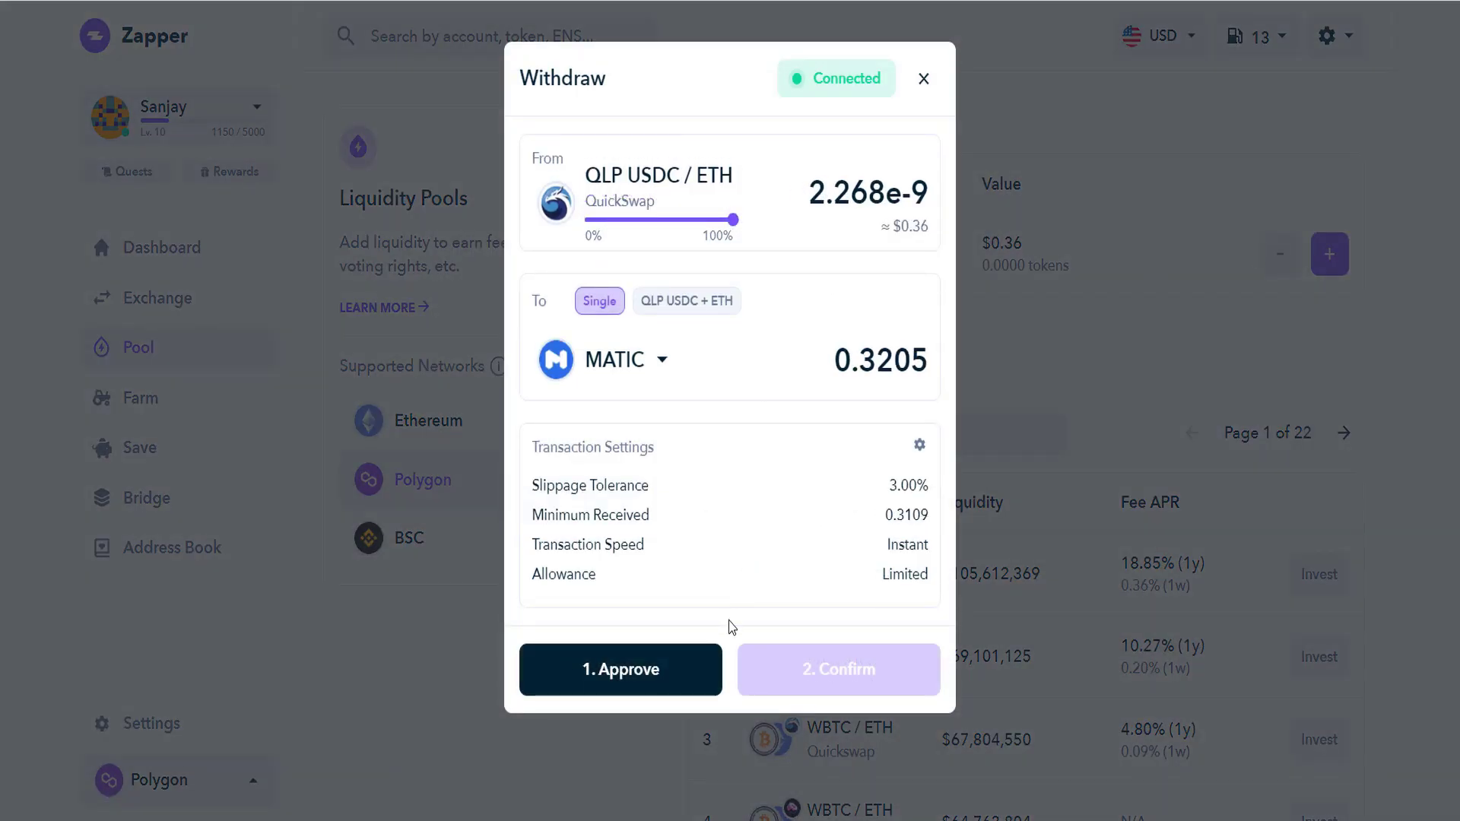
click(633, 668)
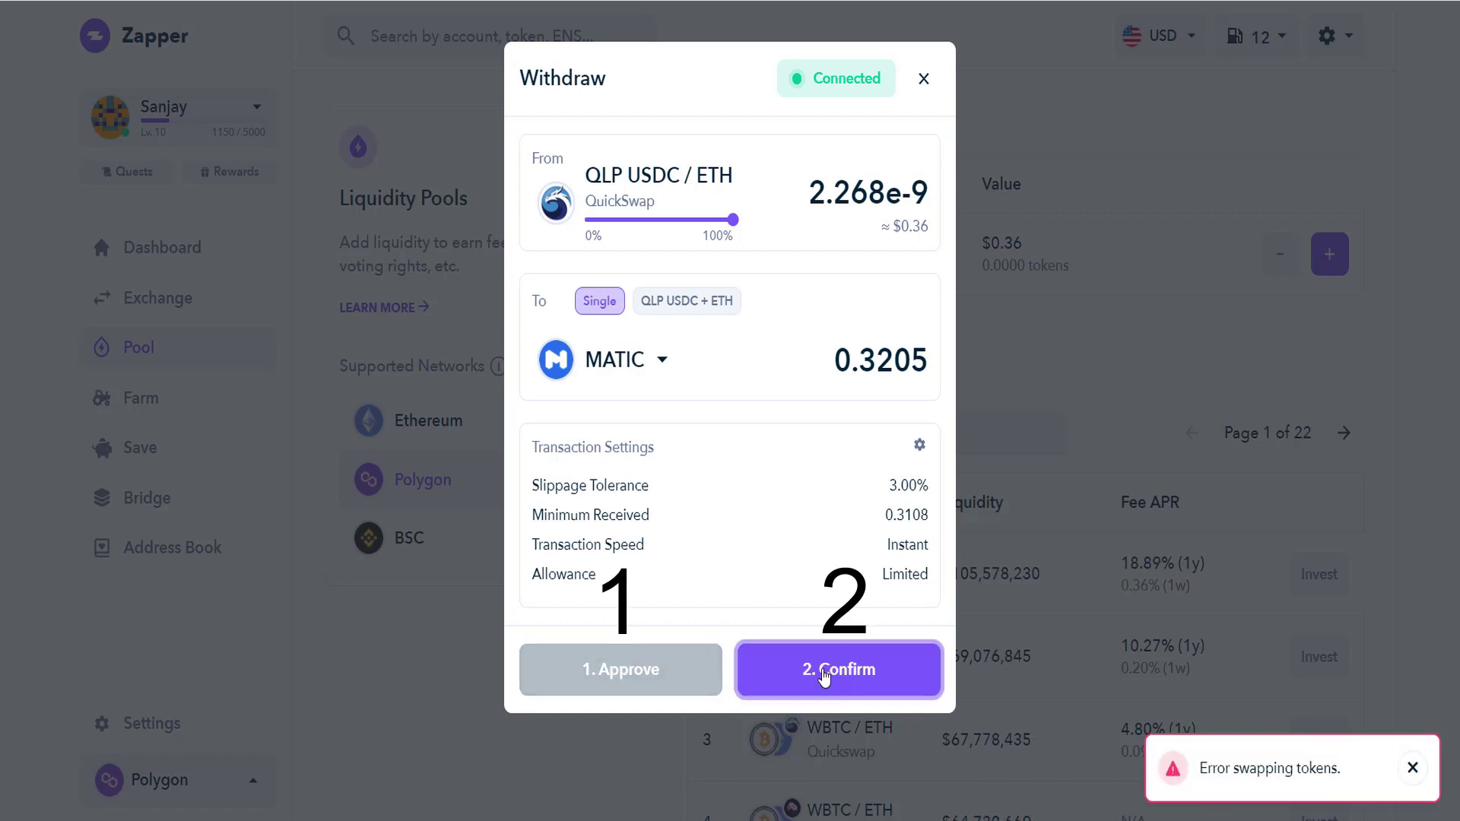
click(824, 676)
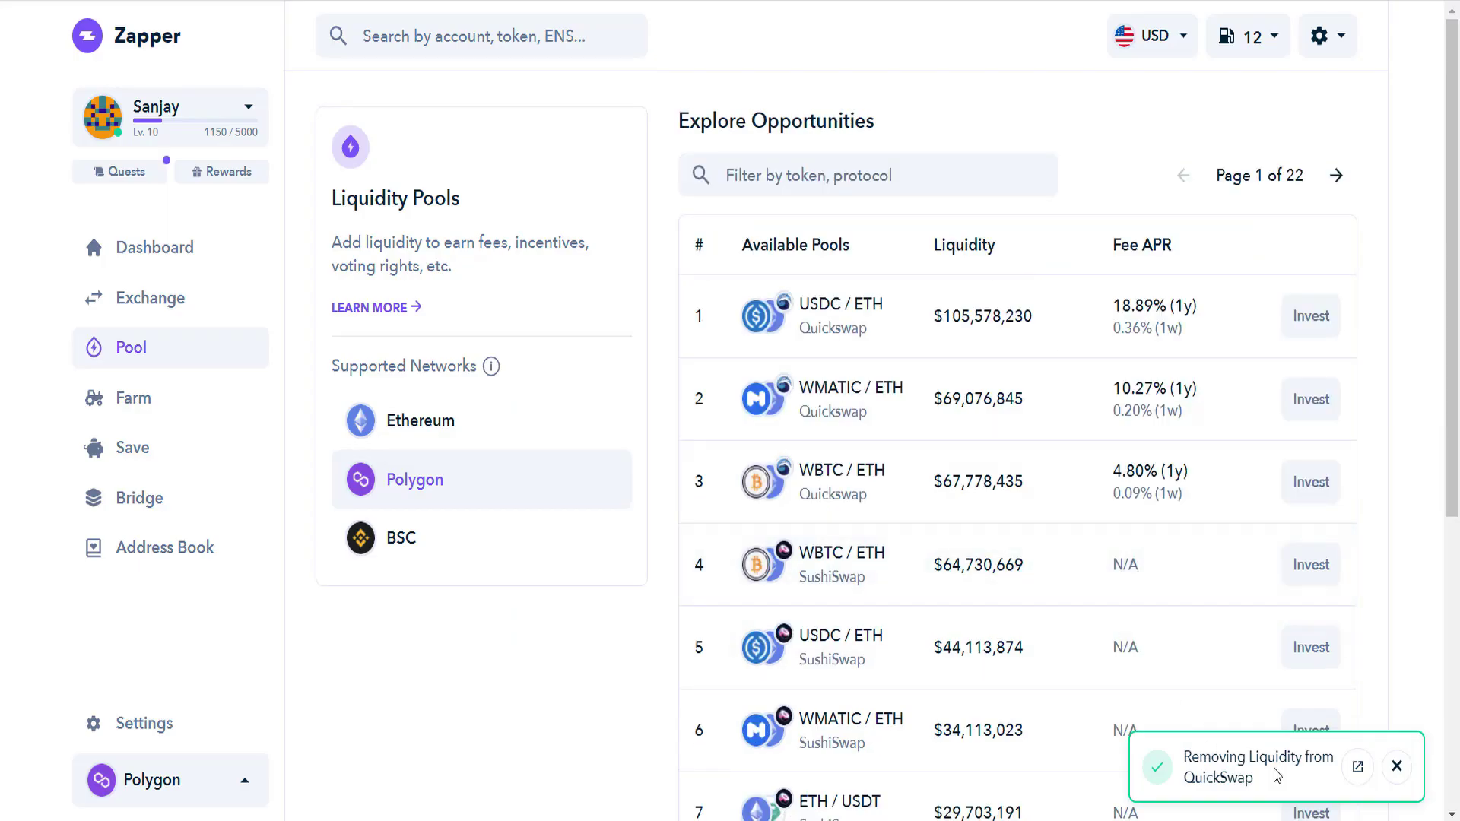
- Claim the weekly Add/Remove Liquidity quest, signing the wallet message, and close the reward notice
click(127, 172)
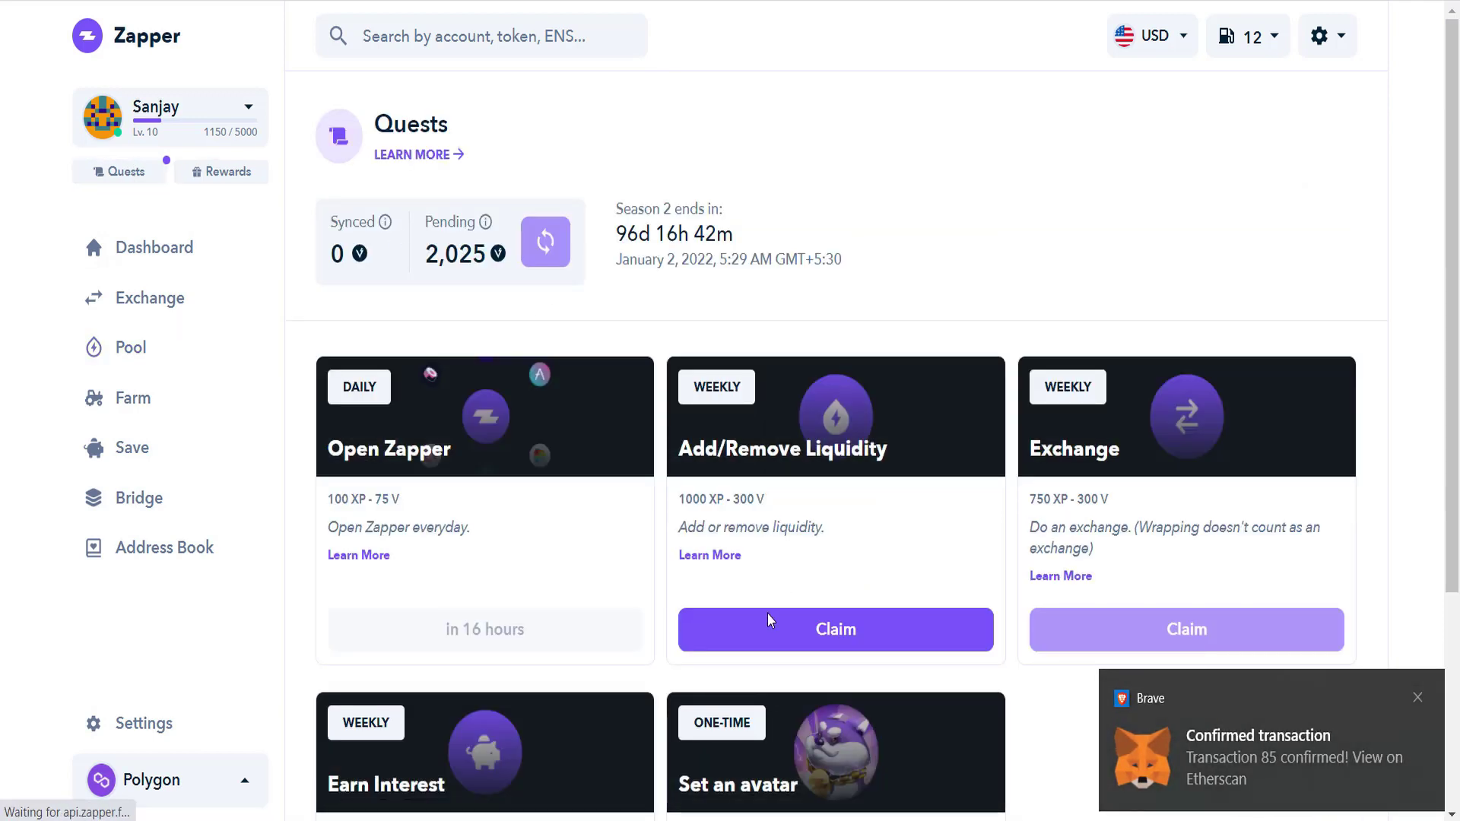
scroll(842, 588, down, 1)
scroll(842, 588, down, 1)
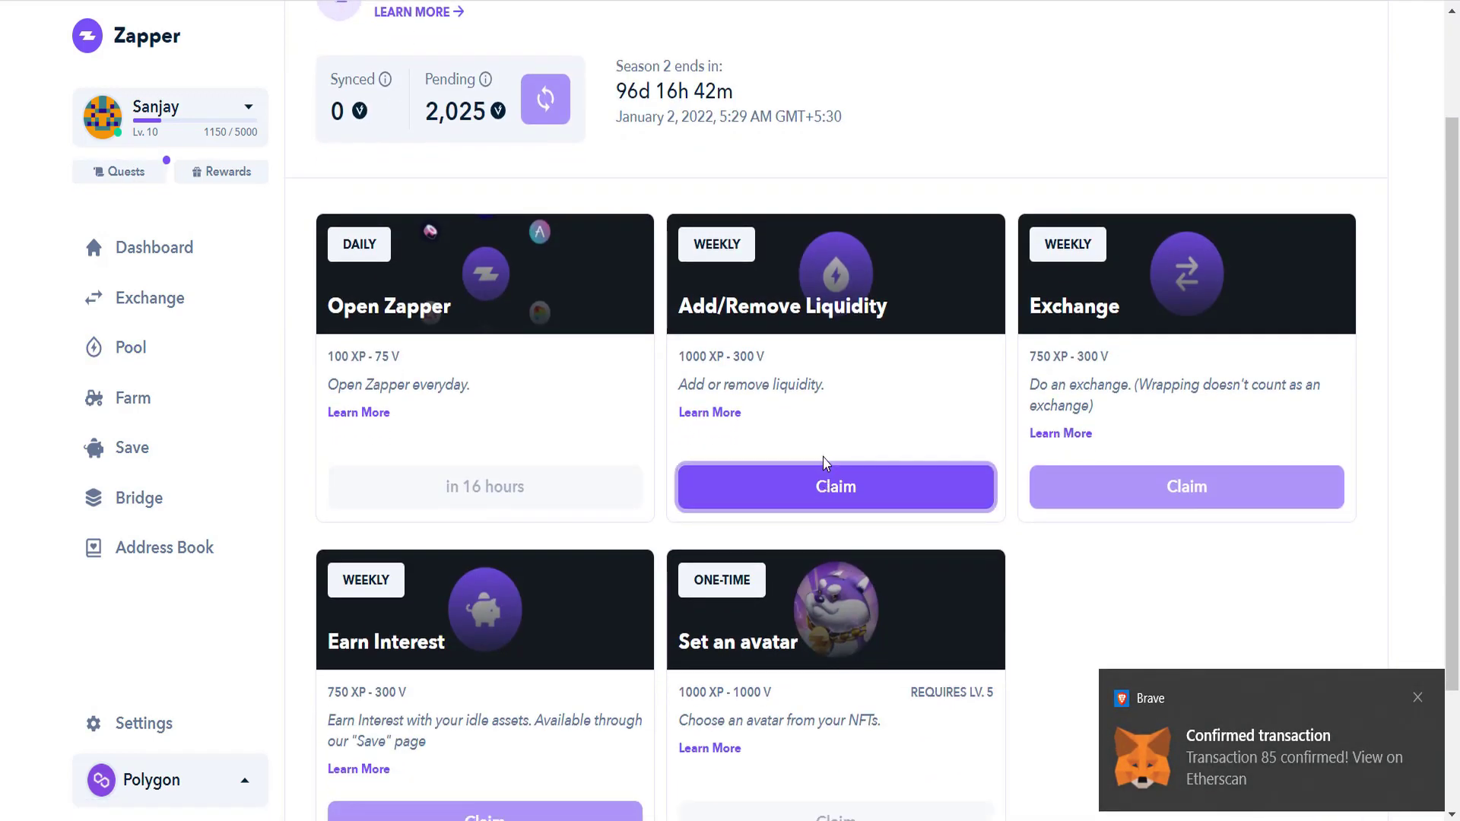
click(825, 502)
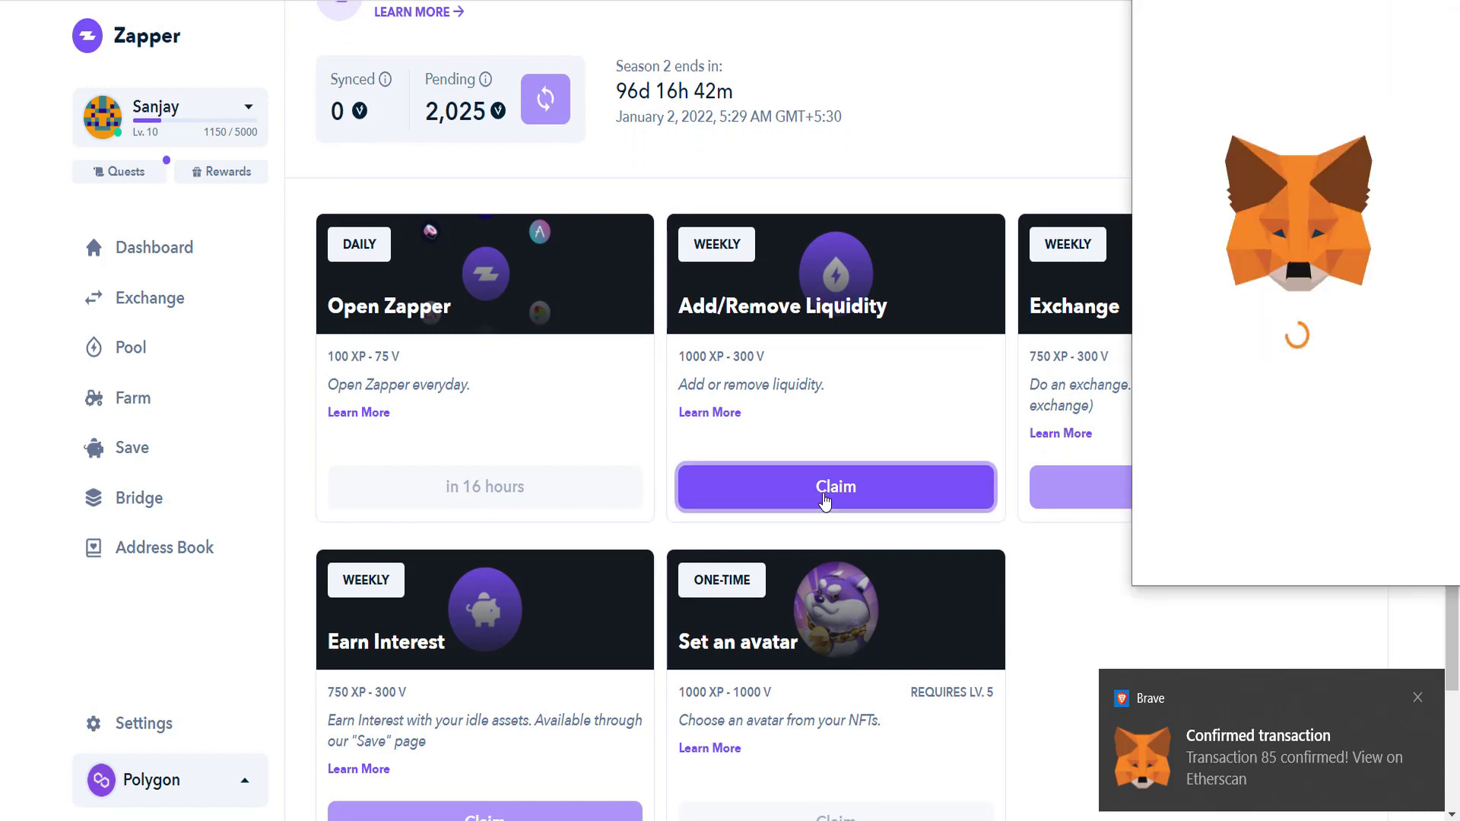
click(1361, 530)
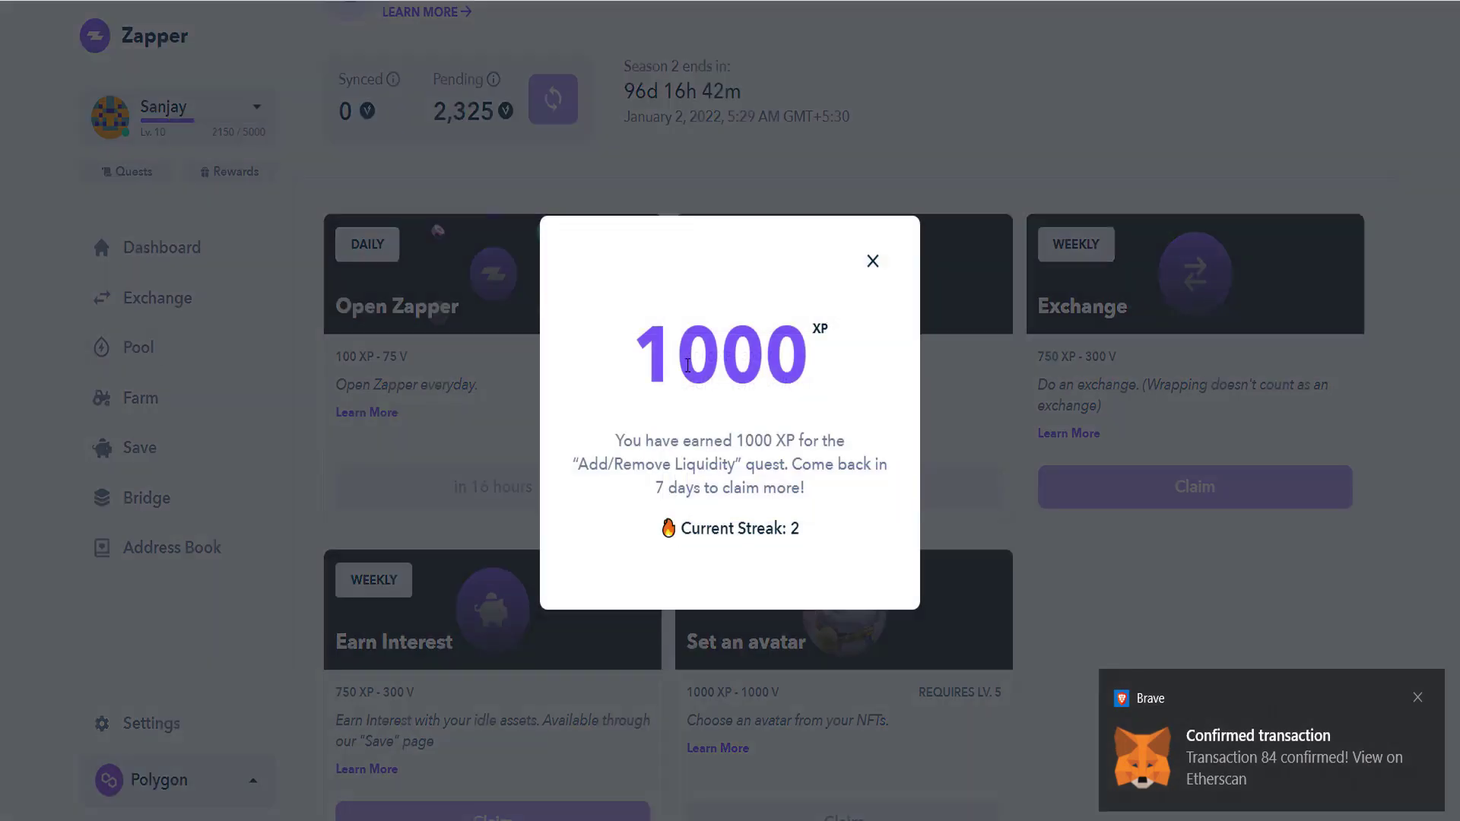
click(869, 262)
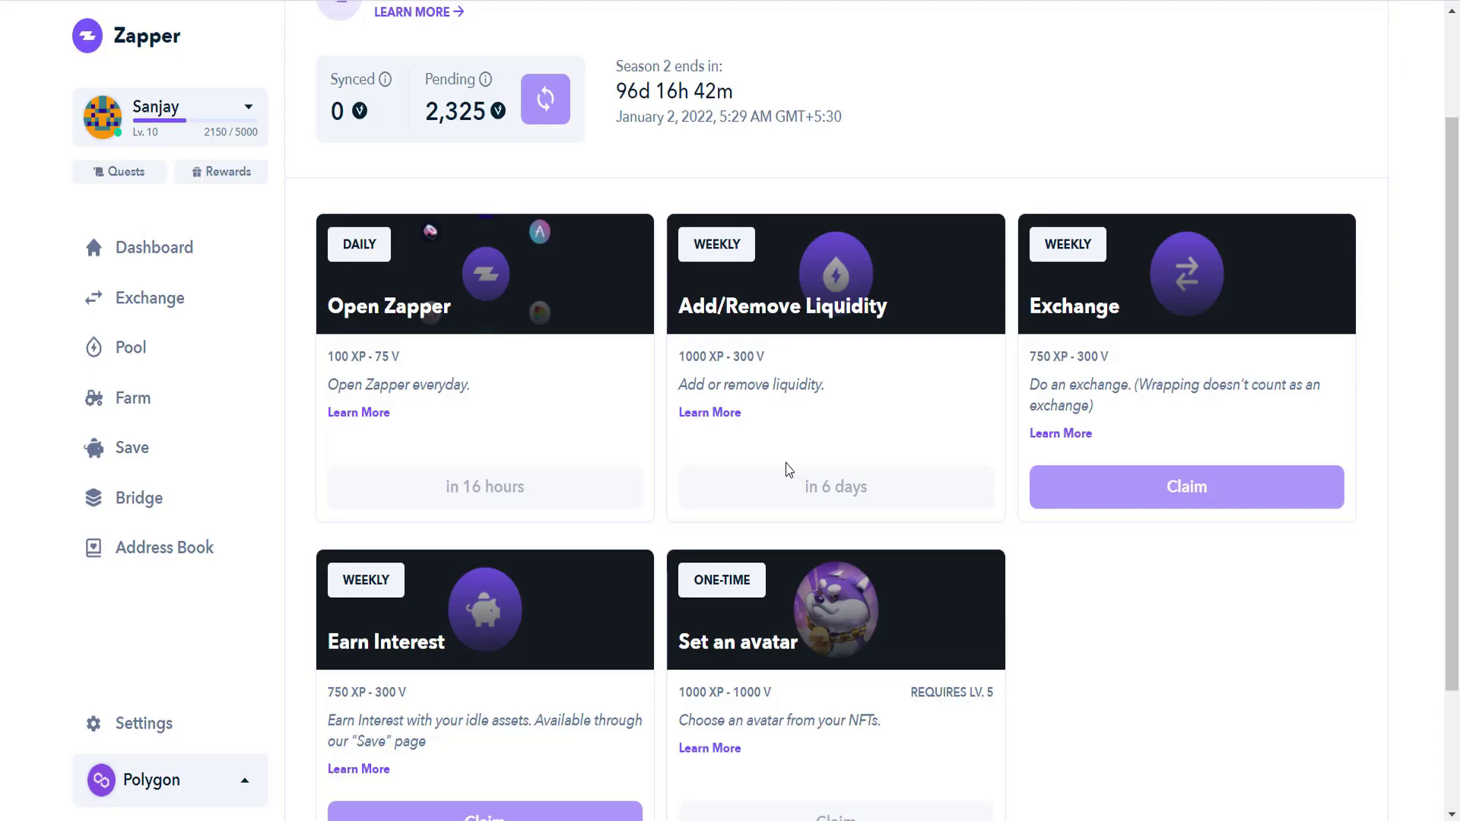
- Show the liquidity pools on BSC and approve the wallet's switch to Binance Smart chain
click(118, 365)
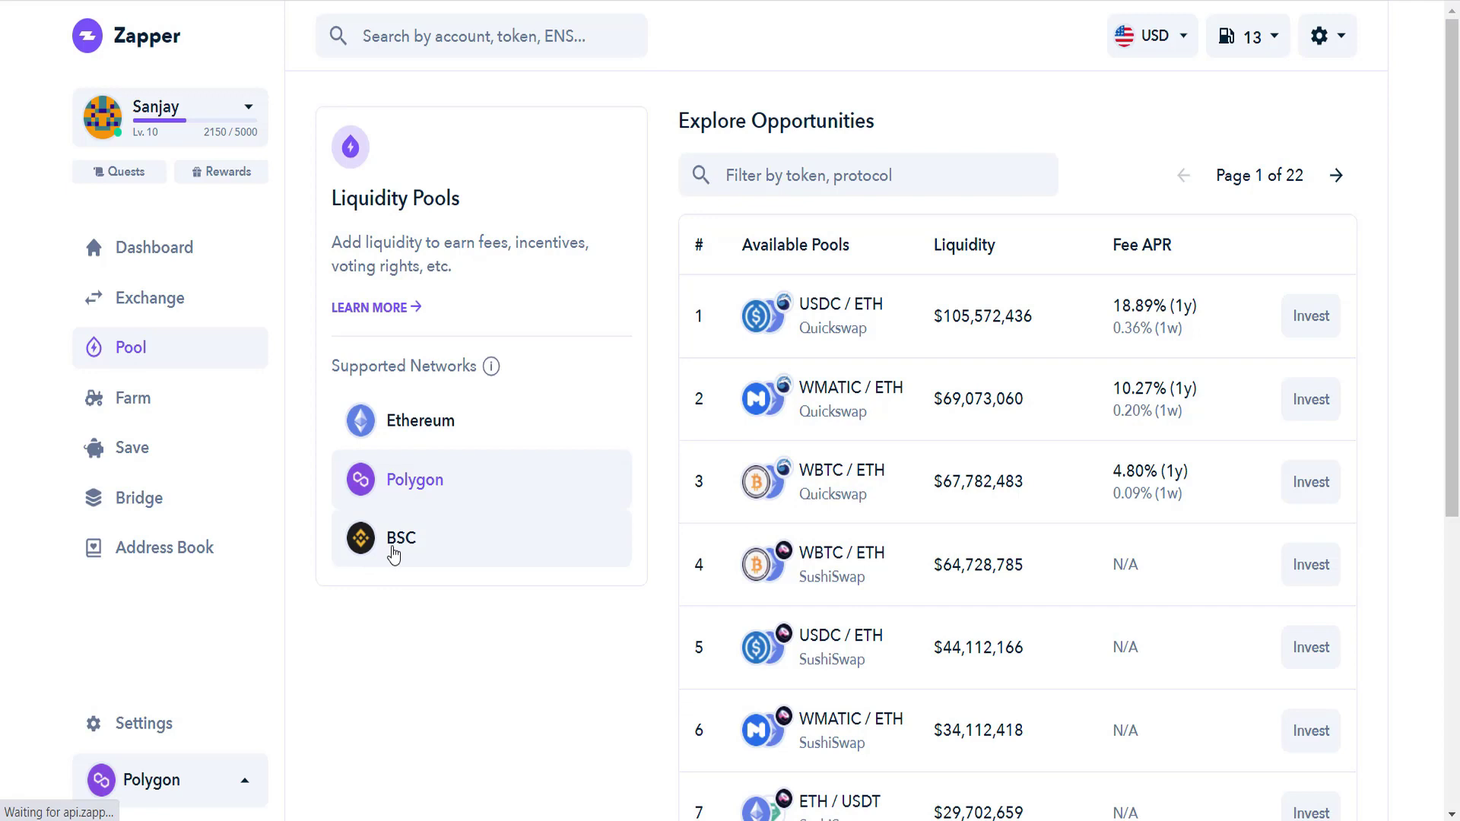
click(393, 552)
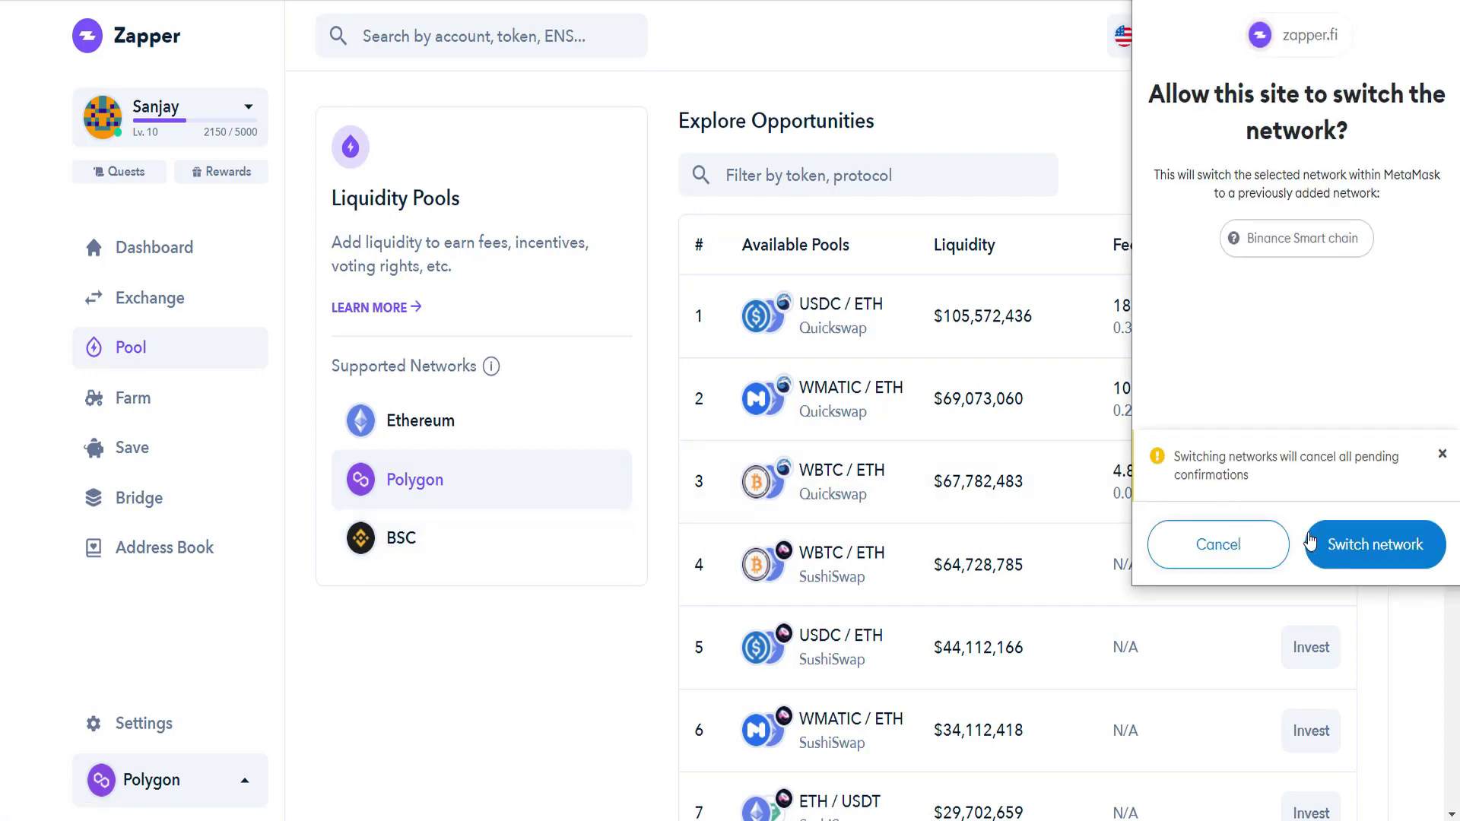
click(1354, 546)
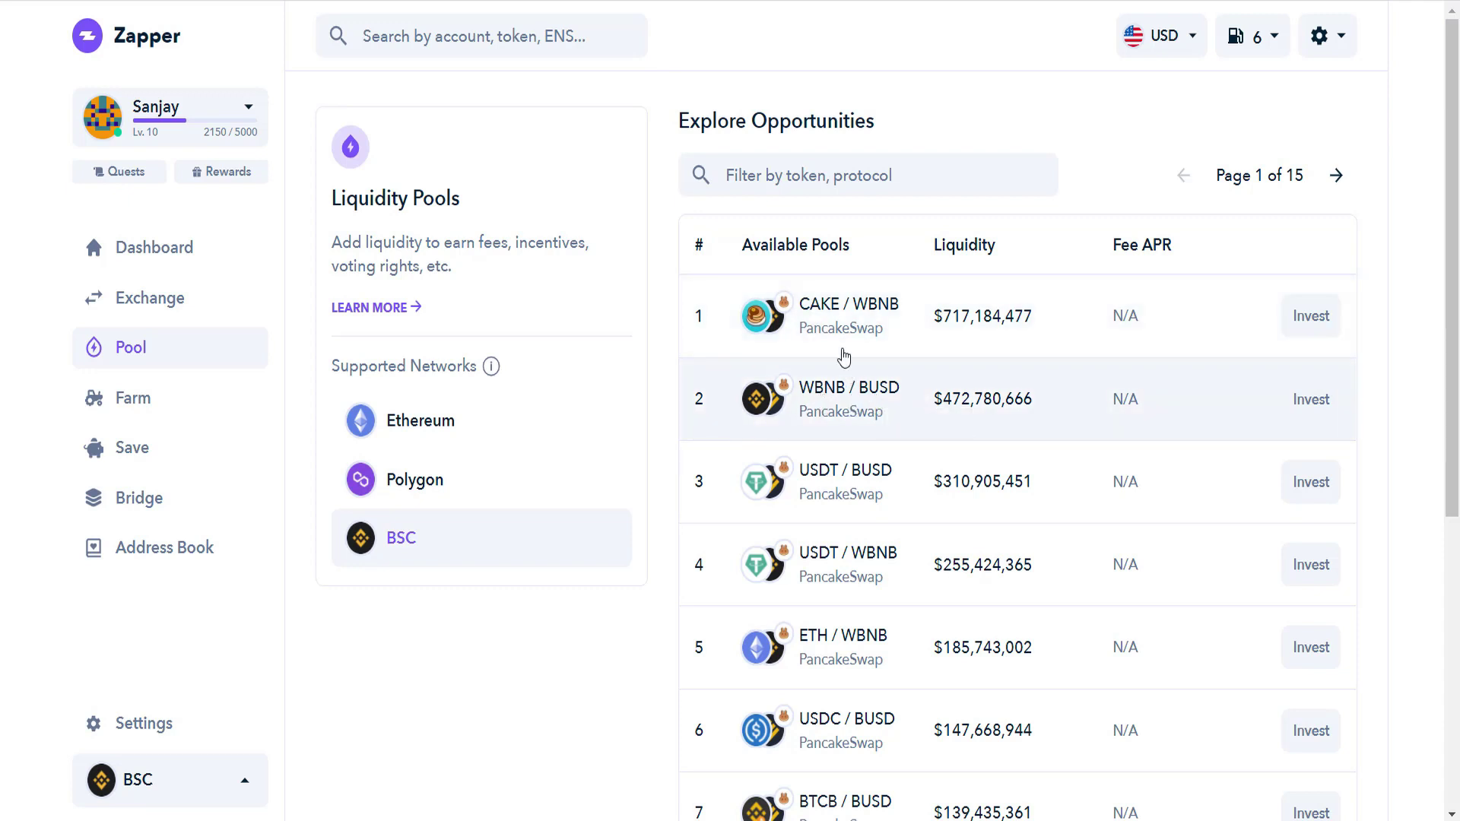
- Add 1 BUSD of liquidity to the PancakeSwap USDT / BUSD pool and confirm the transaction in the wallet
scroll(873, 465, down, 1)
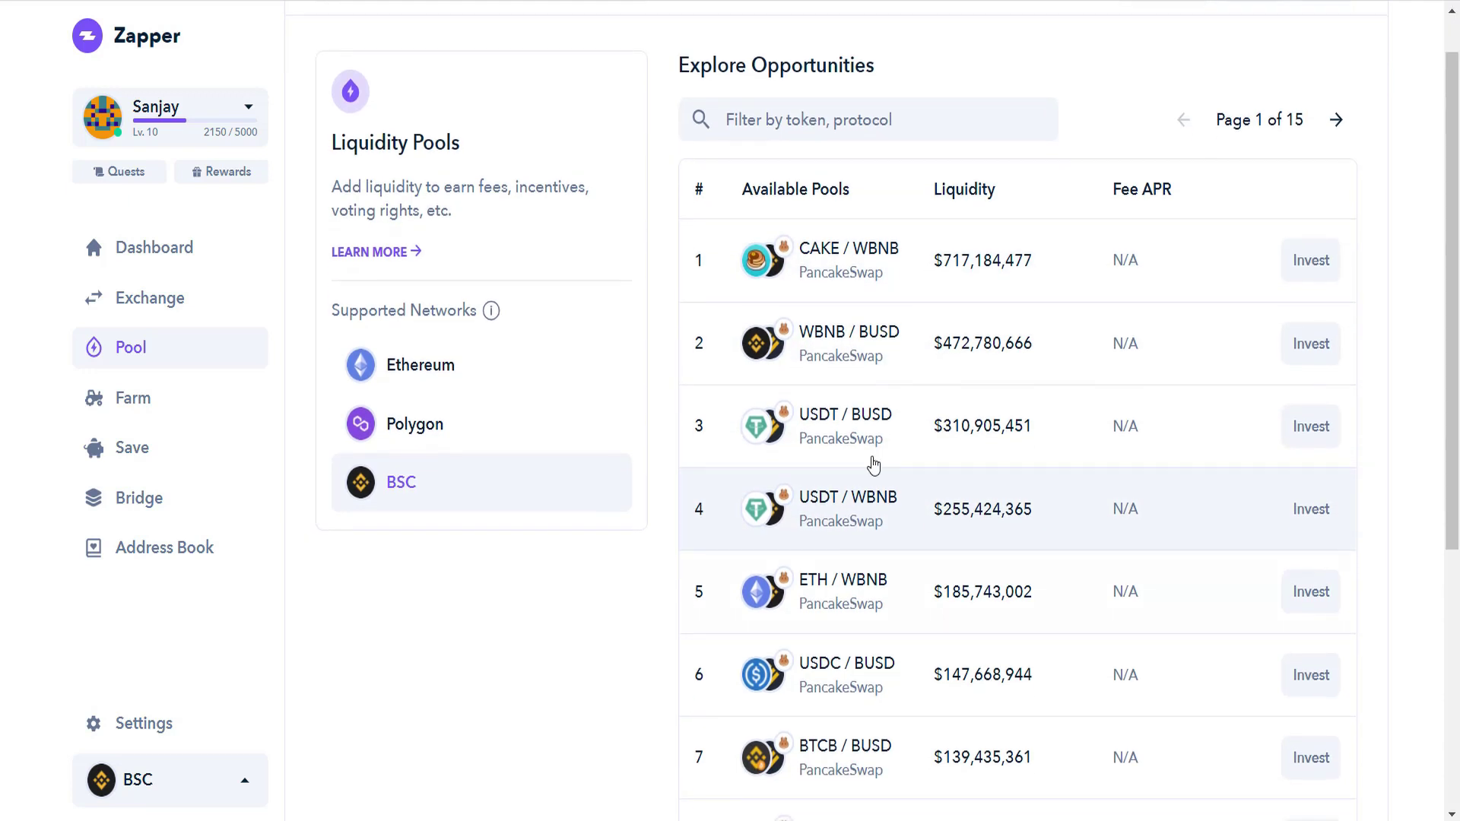
click(1306, 432)
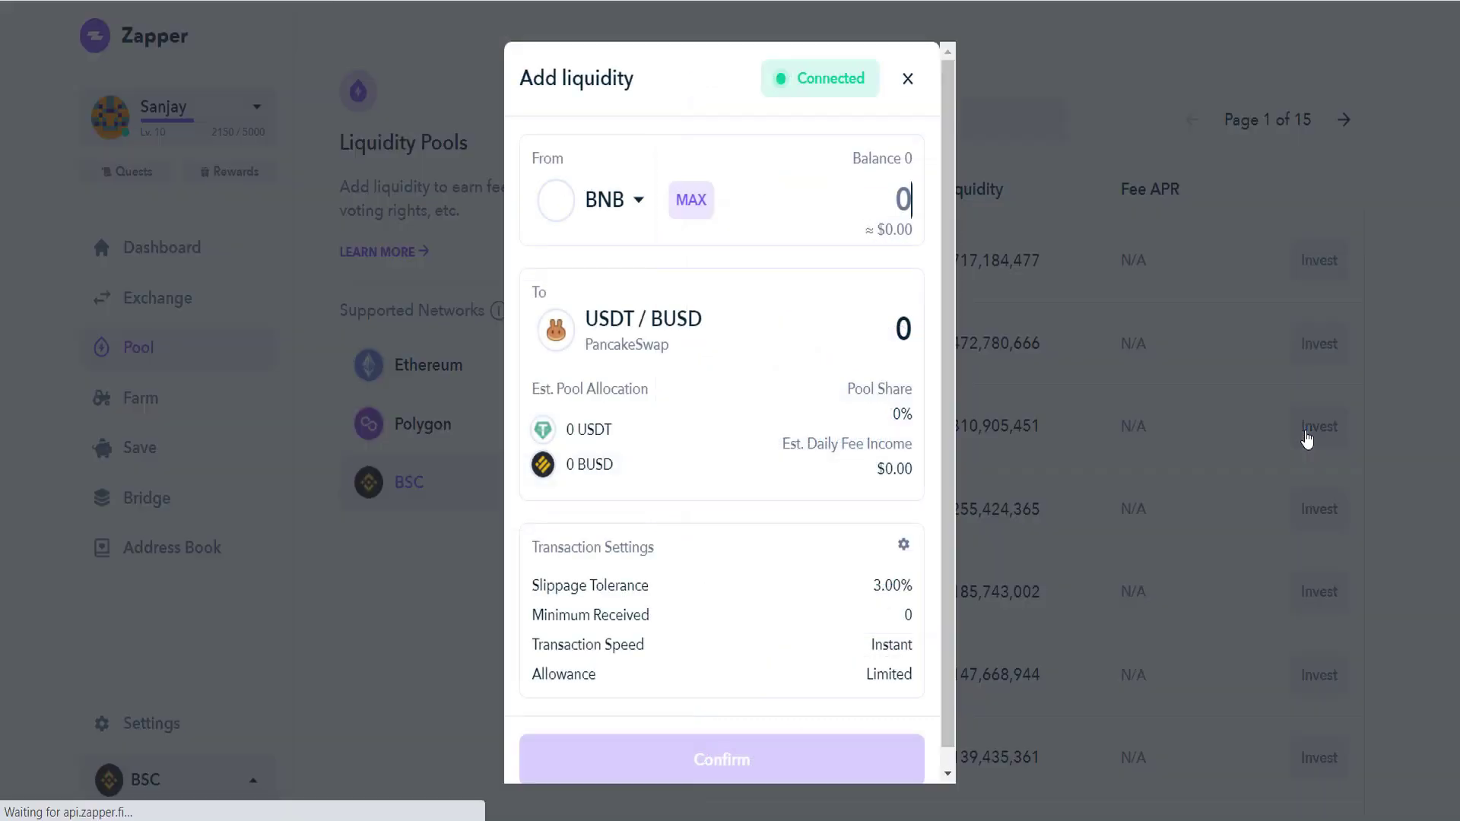
click(599, 204)
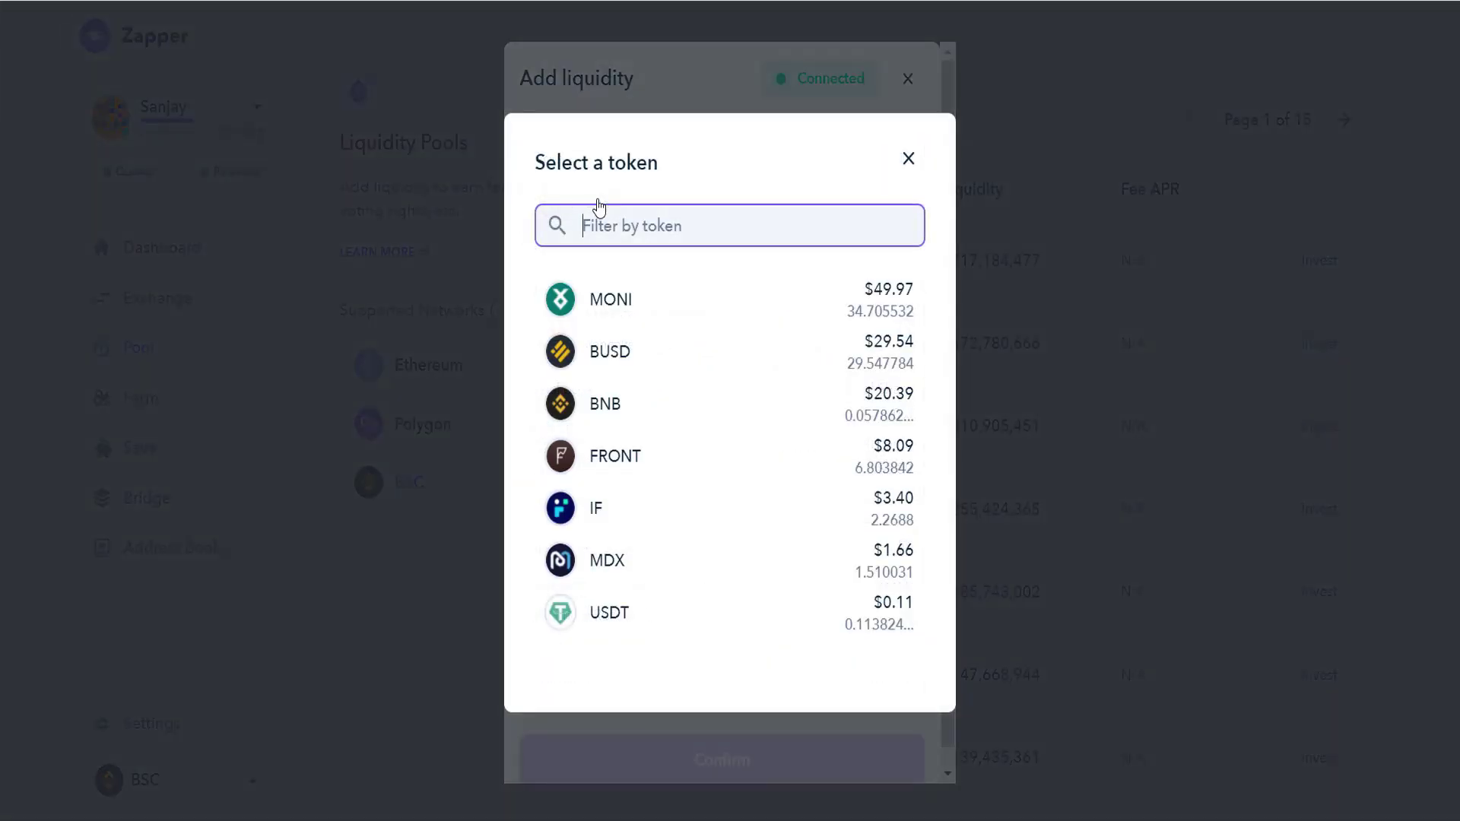
click(619, 365)
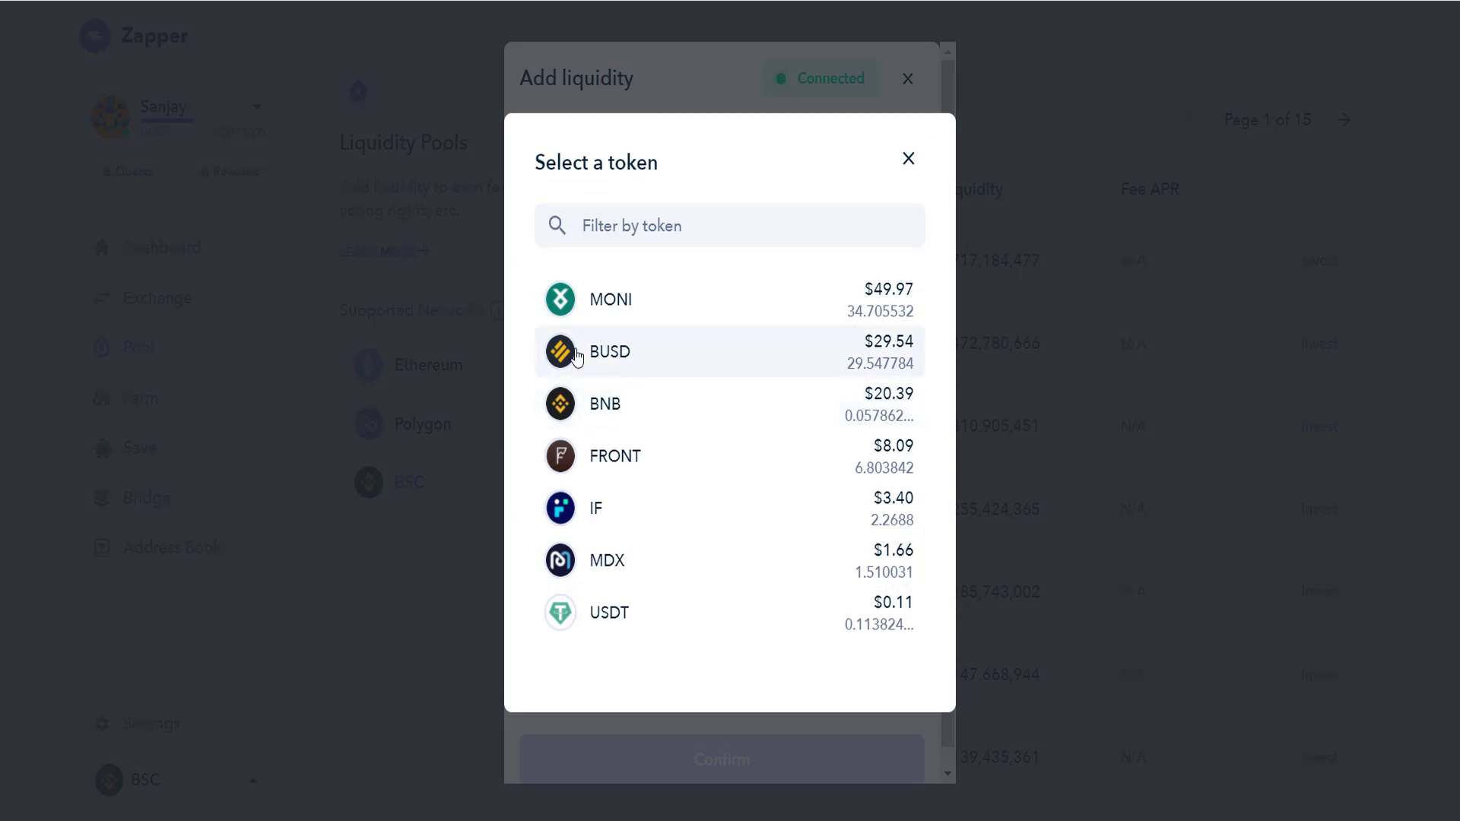
click(620, 365)
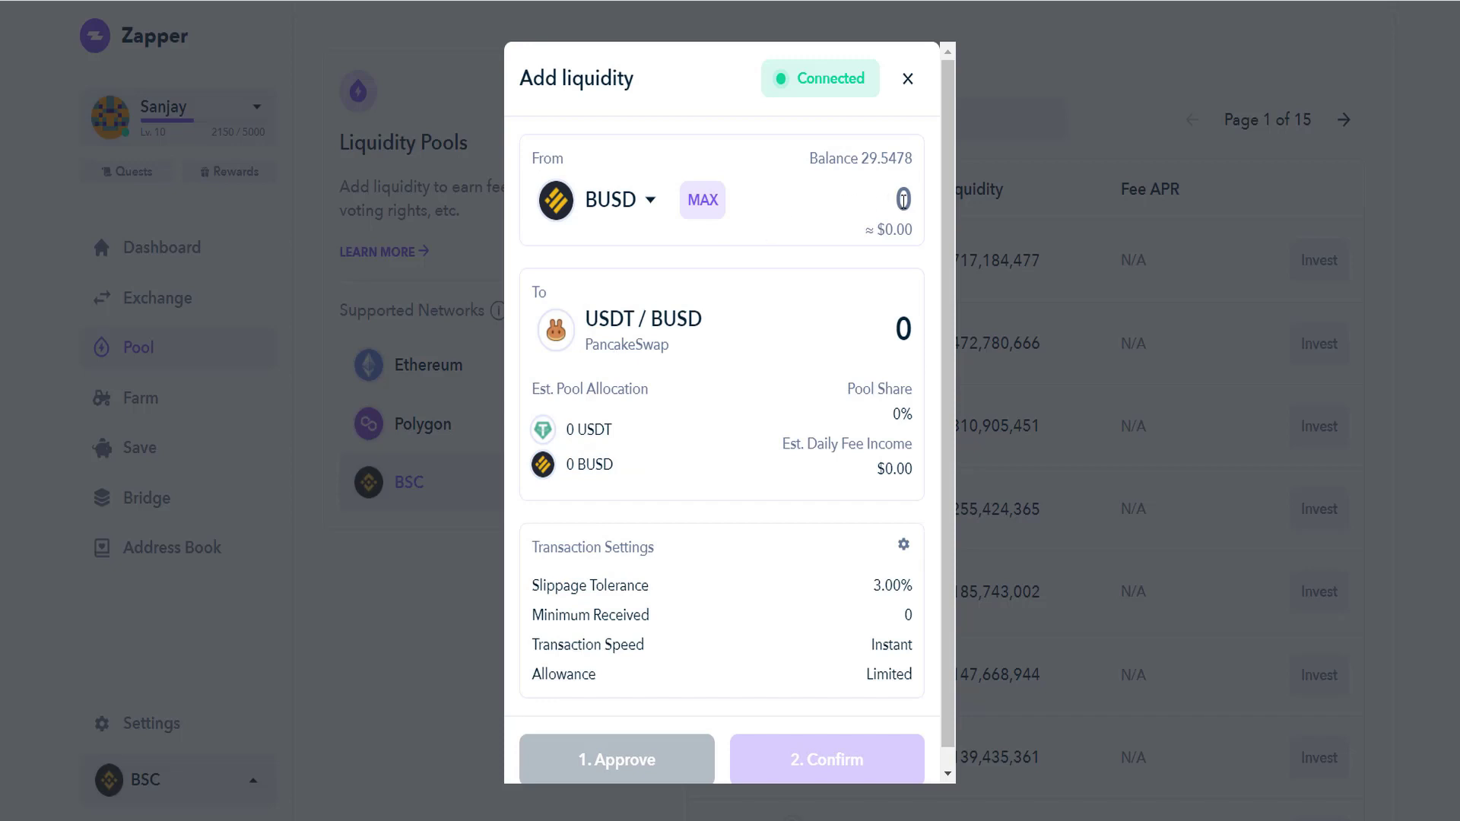
text(1)
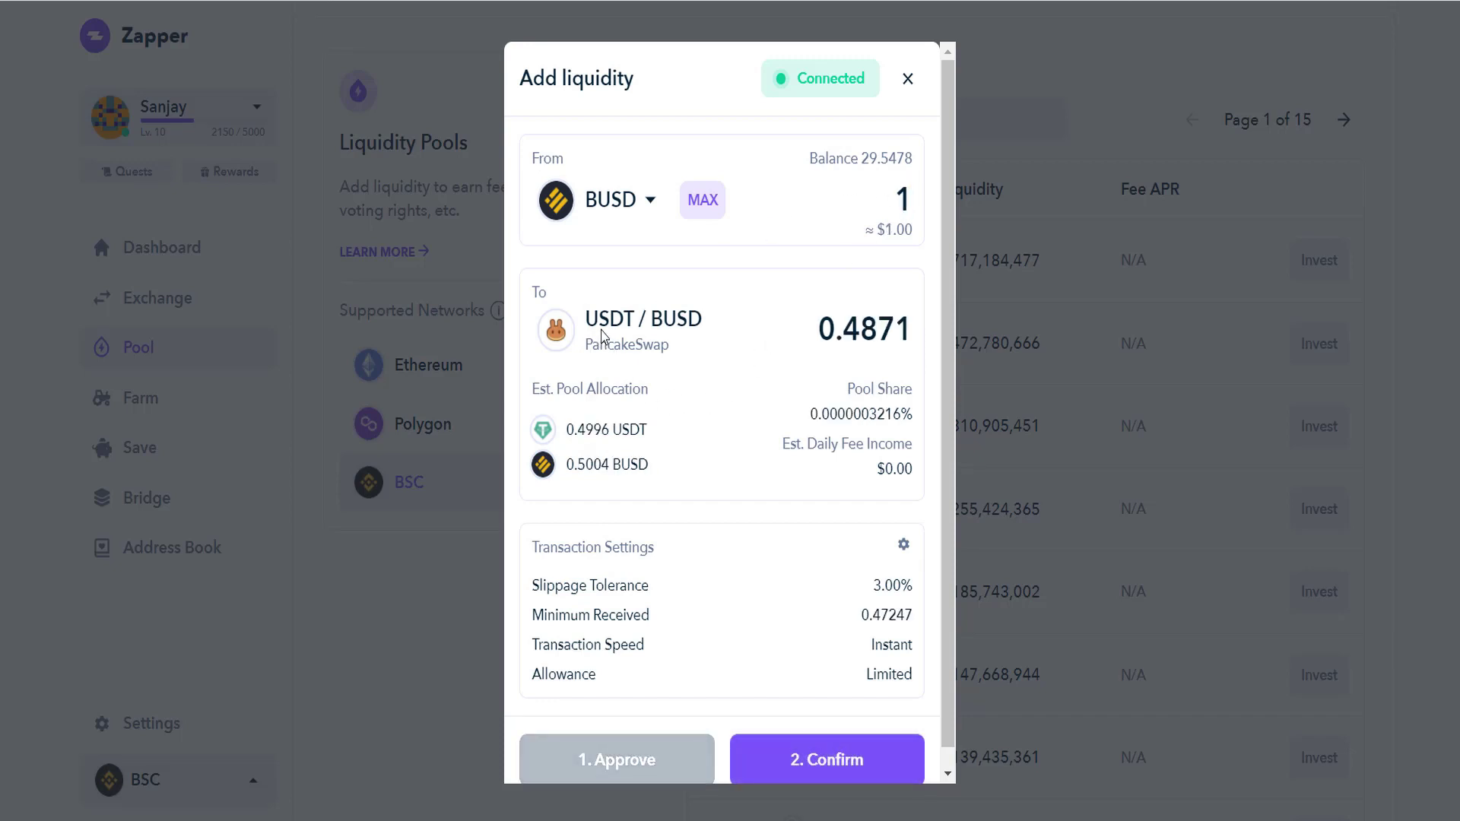
scroll(694, 472, down, 1)
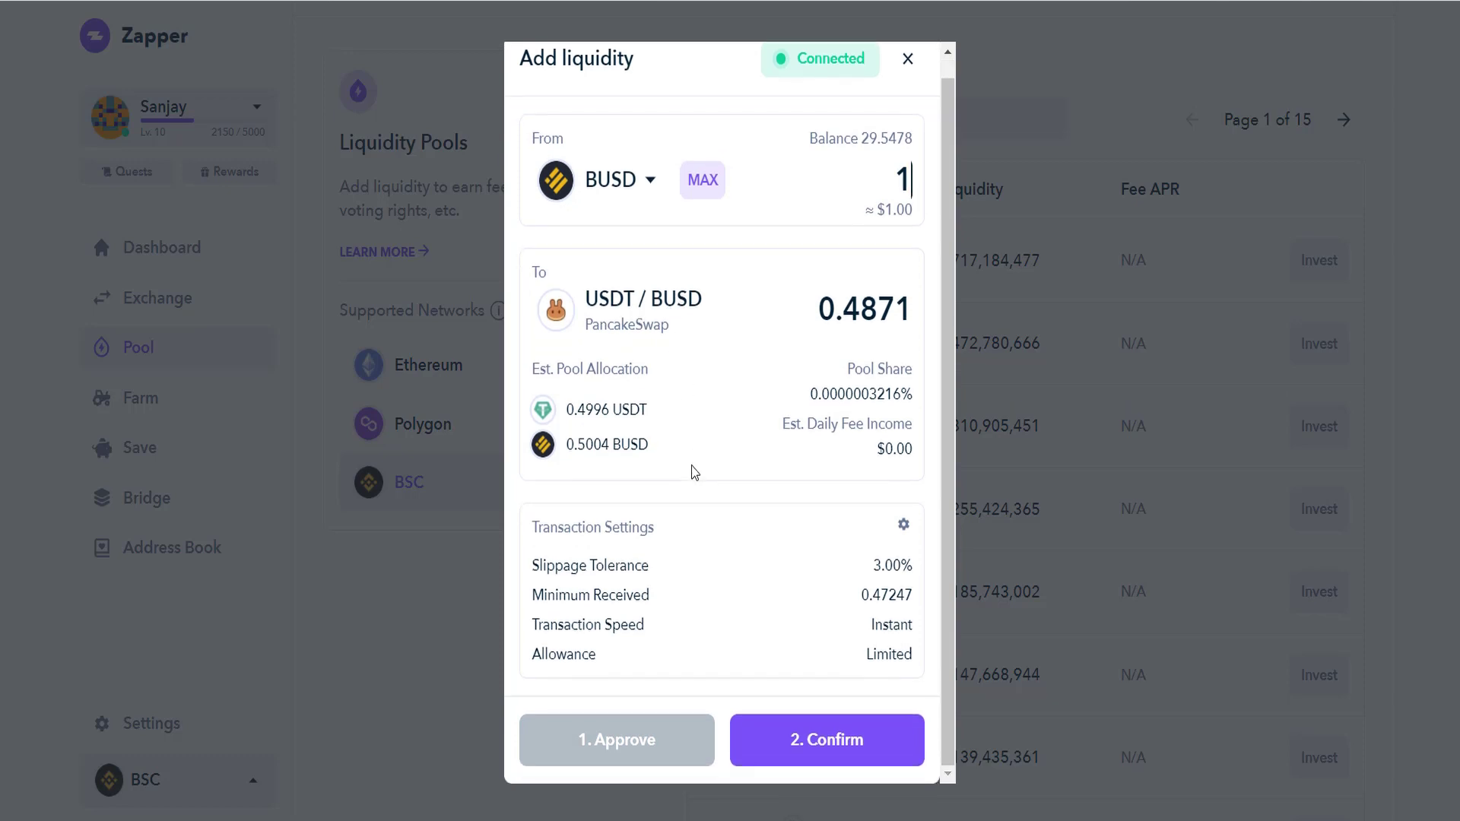
click(810, 753)
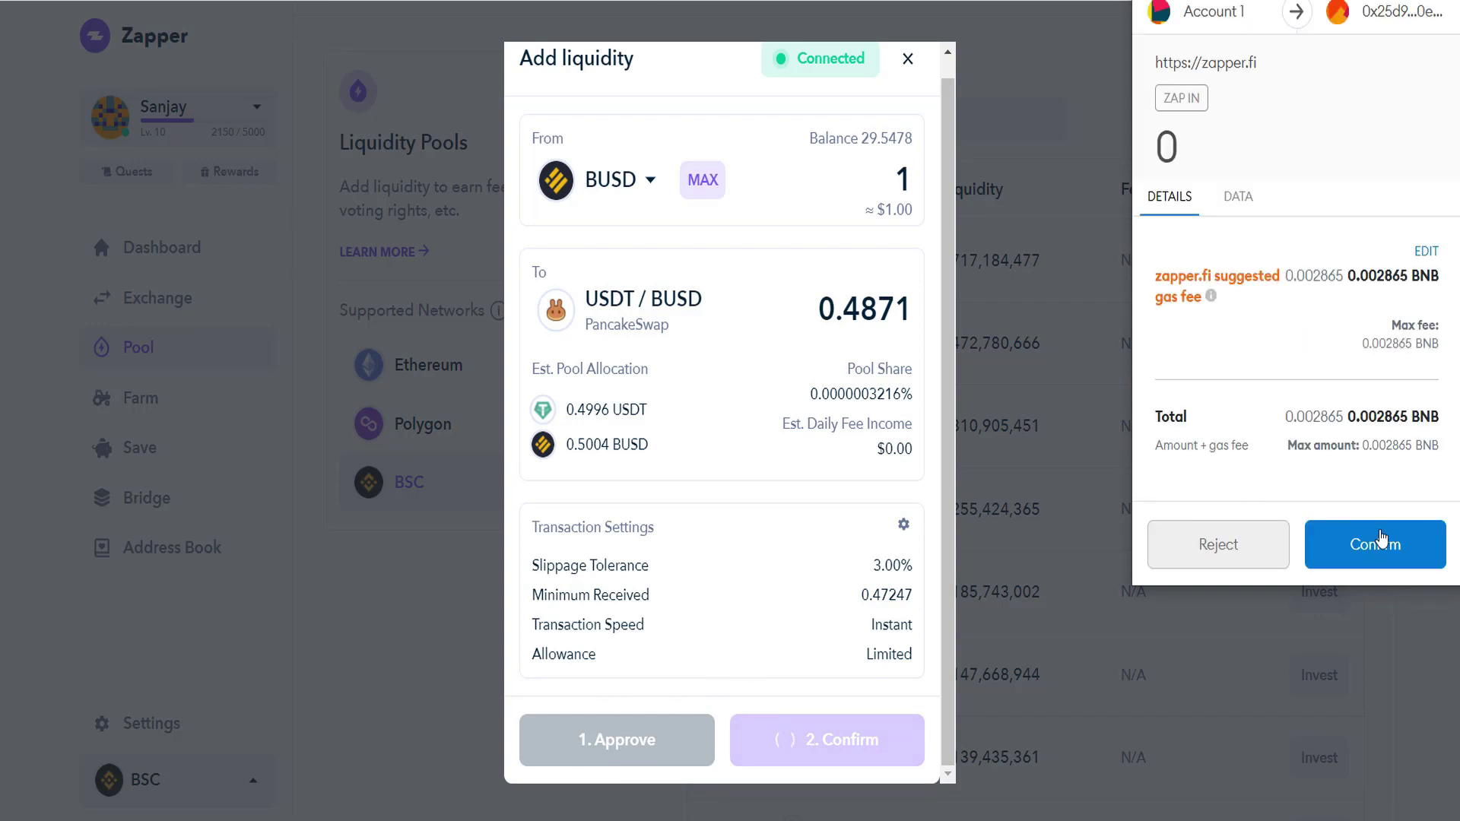
click(1380, 544)
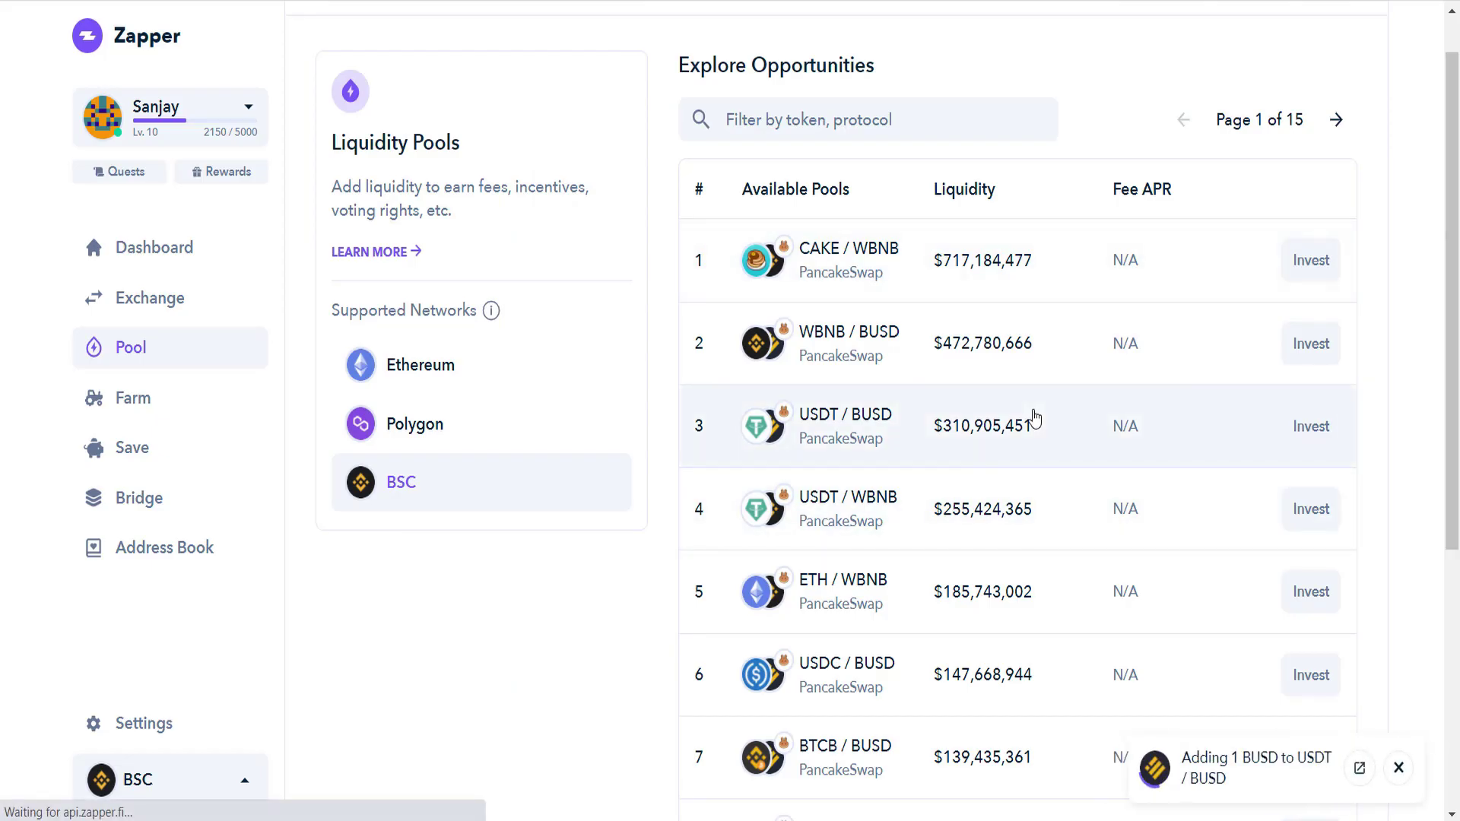
- Reload the BSC liquidity pools to check the current investments, and return to the quests overview
scroll(1034, 417, up, 1)
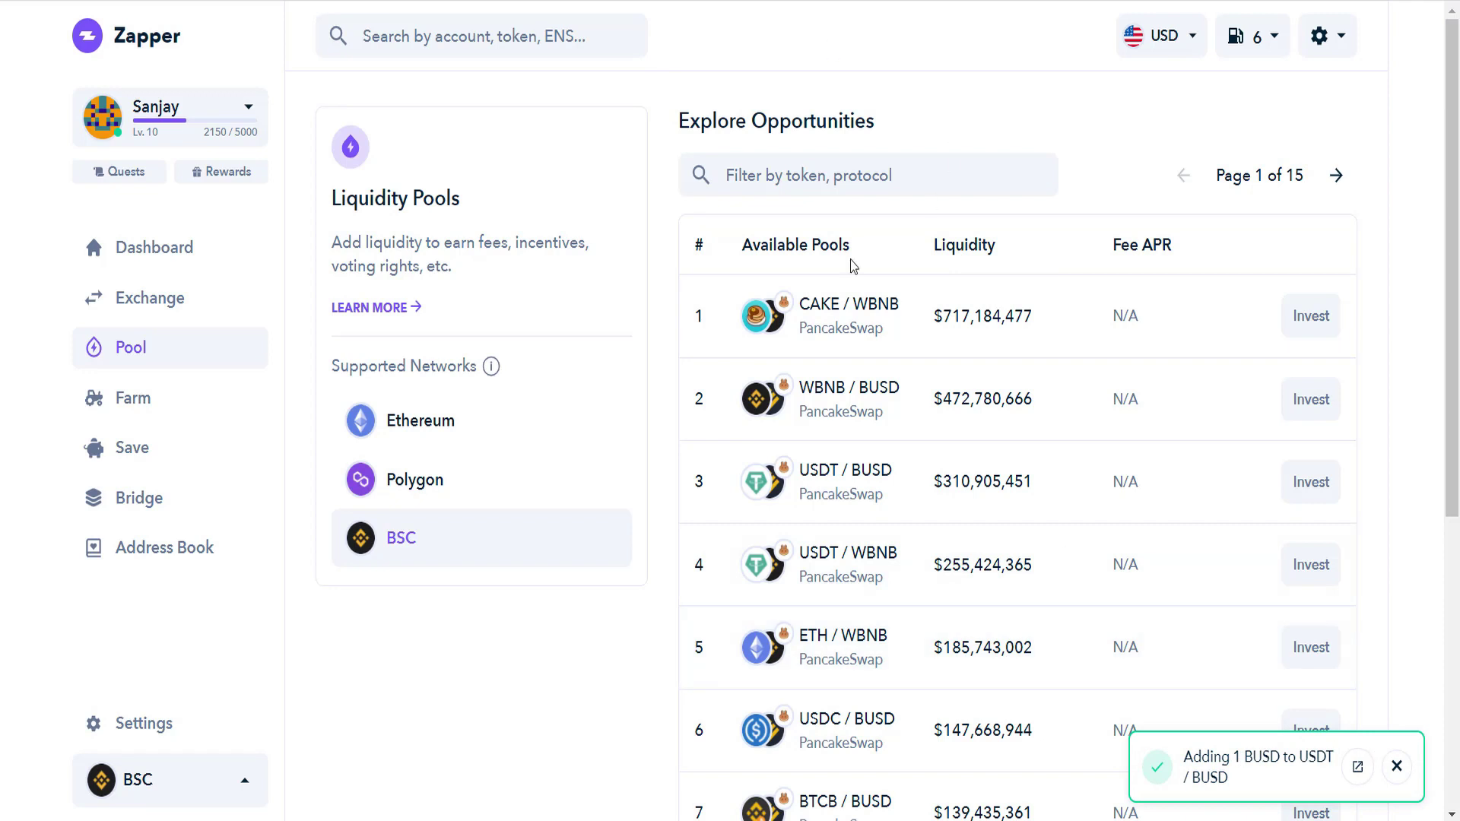
click(225, 347)
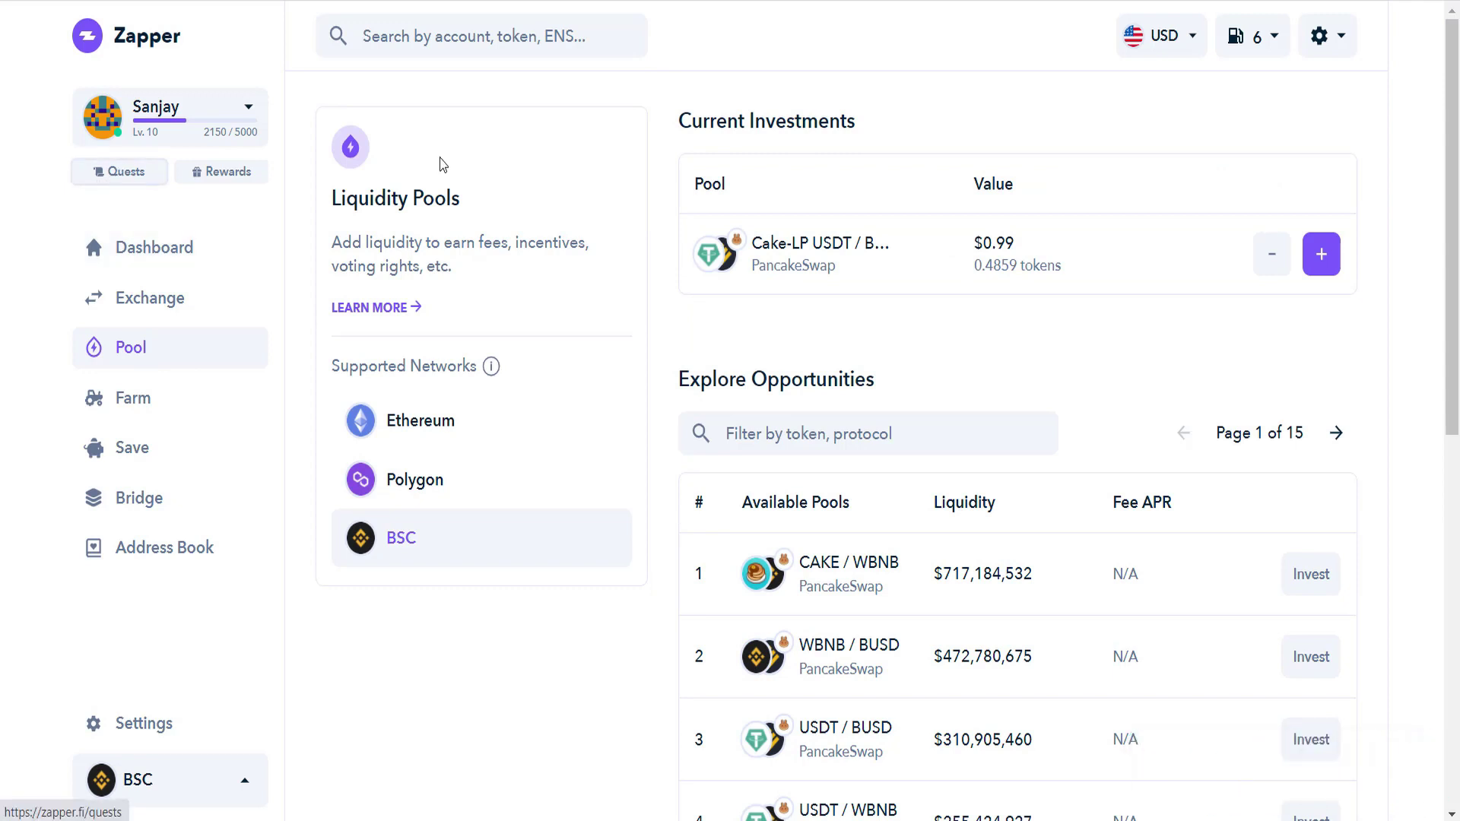
click(122, 172)
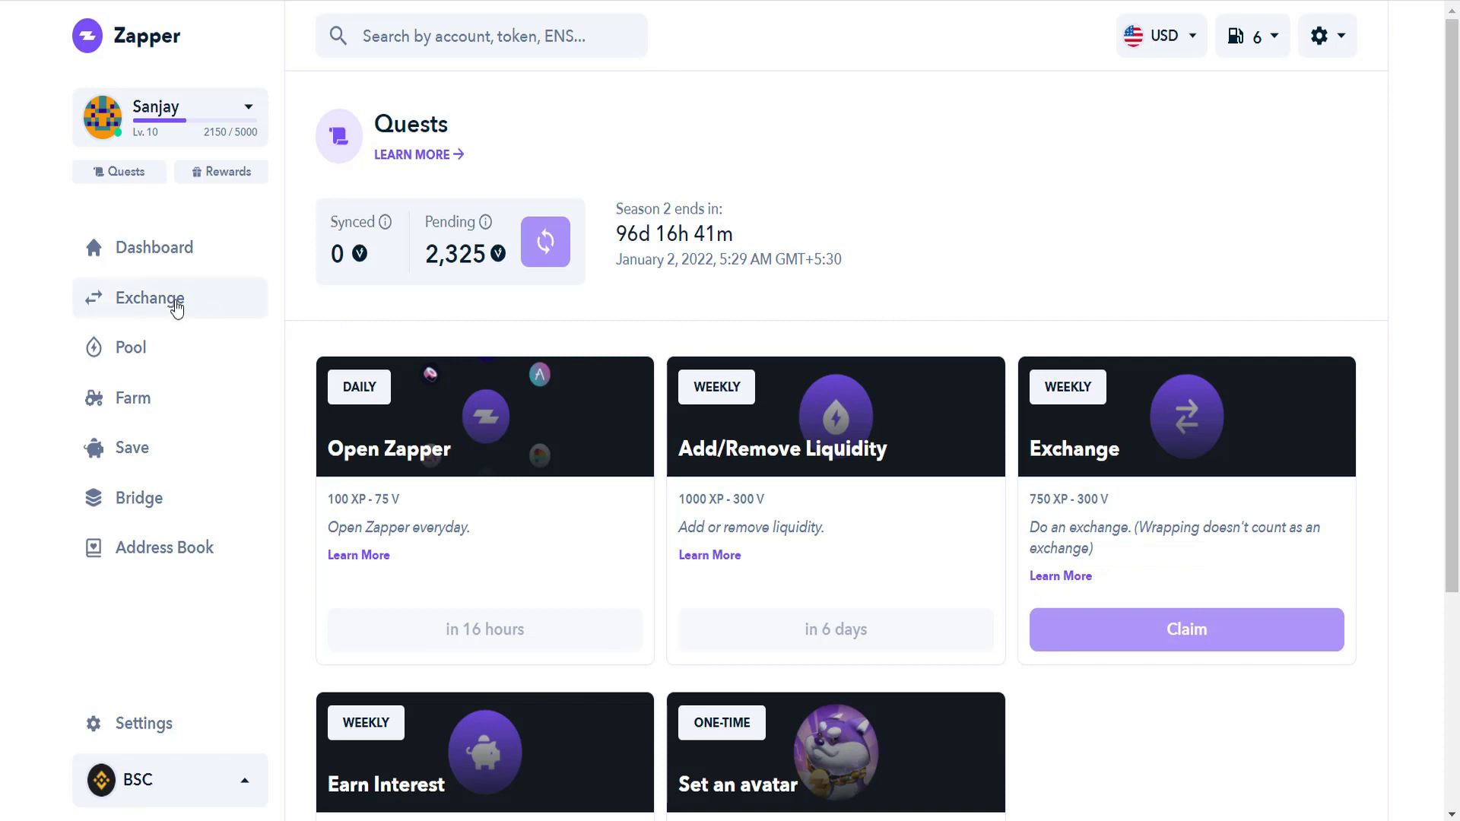
- Exchange 0.5 BUSD for BNB on the BSC network
click(173, 304)
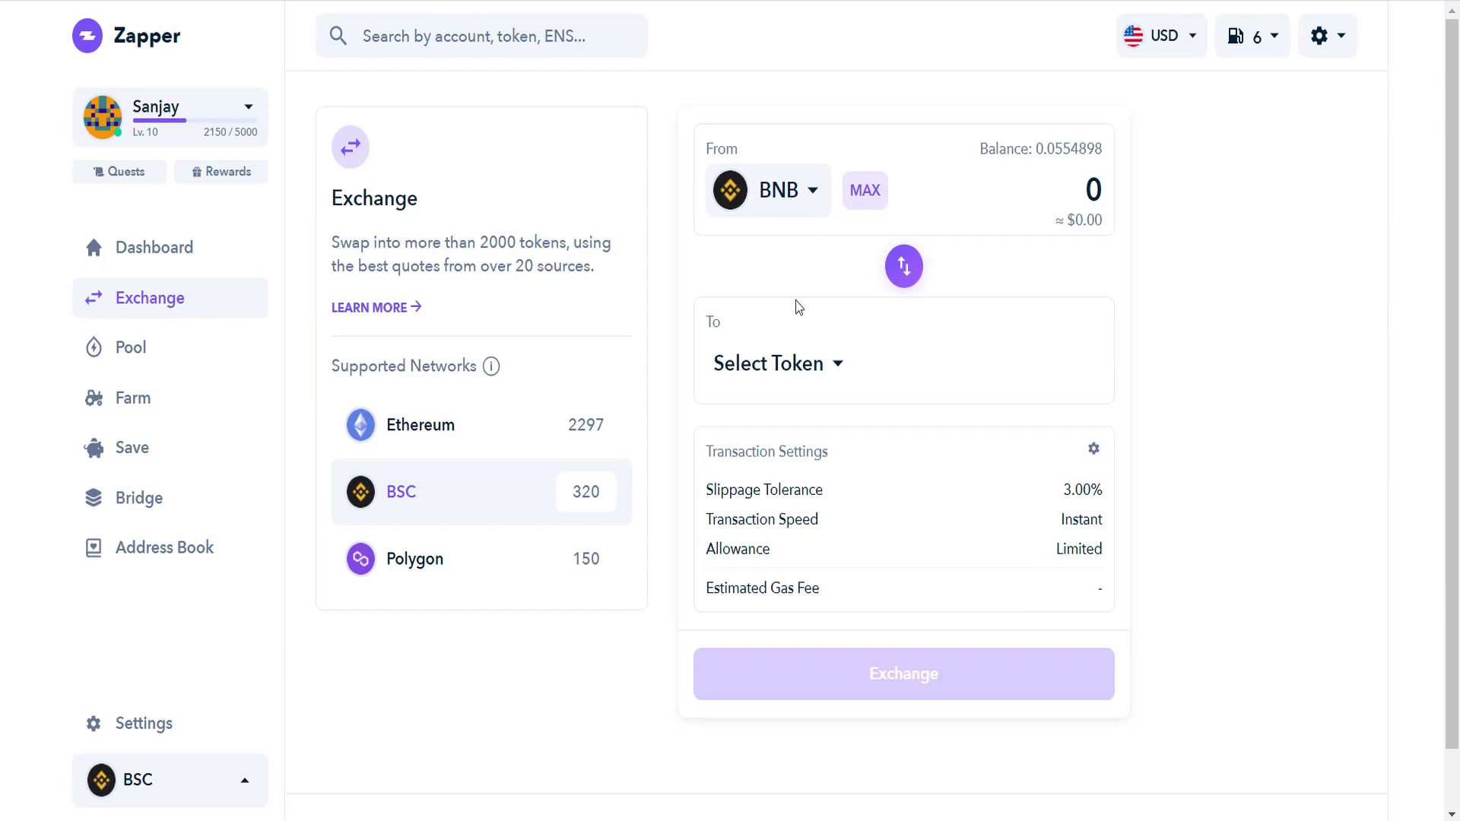
click(781, 366)
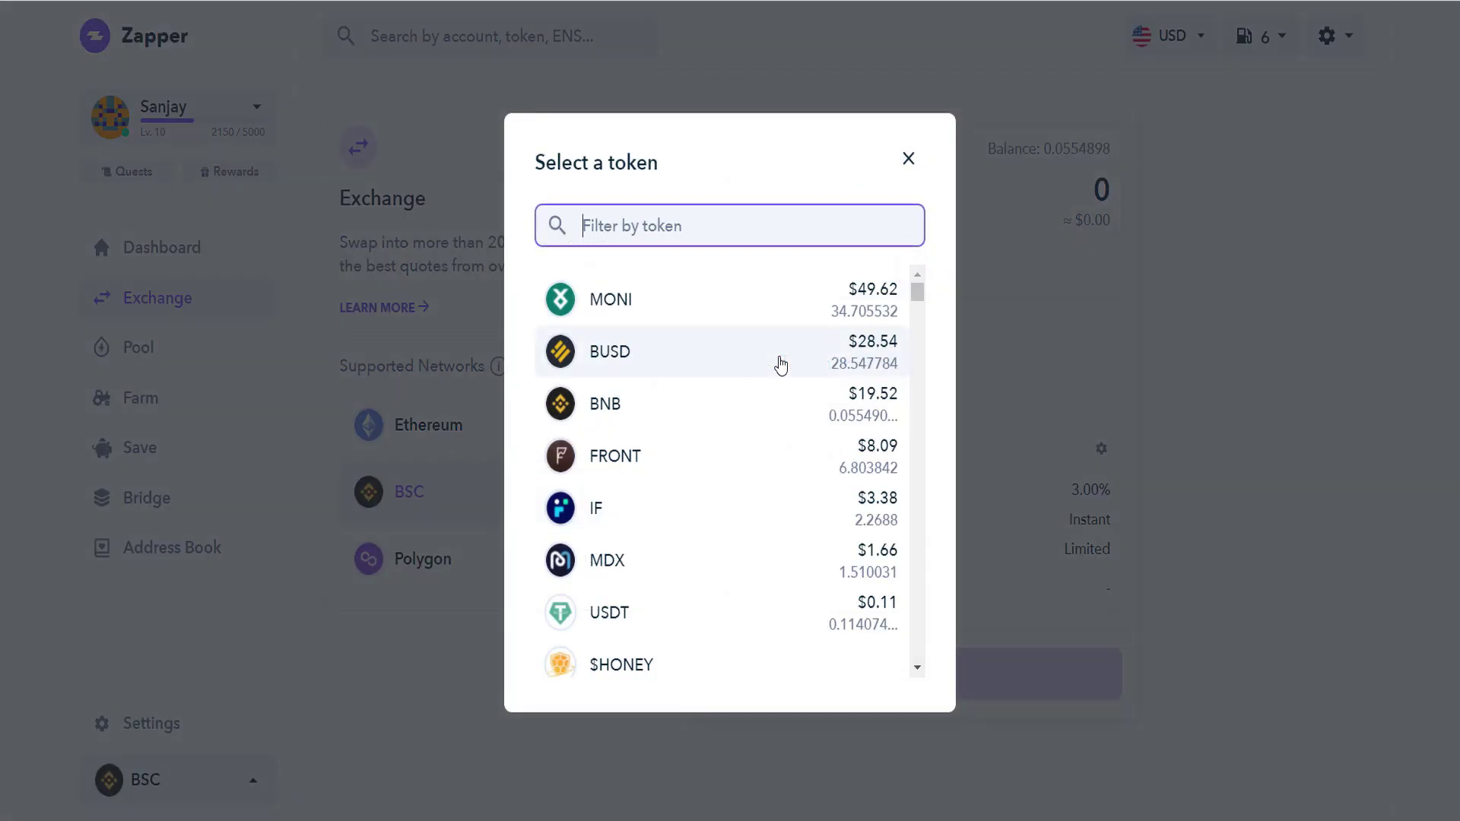
click(637, 368)
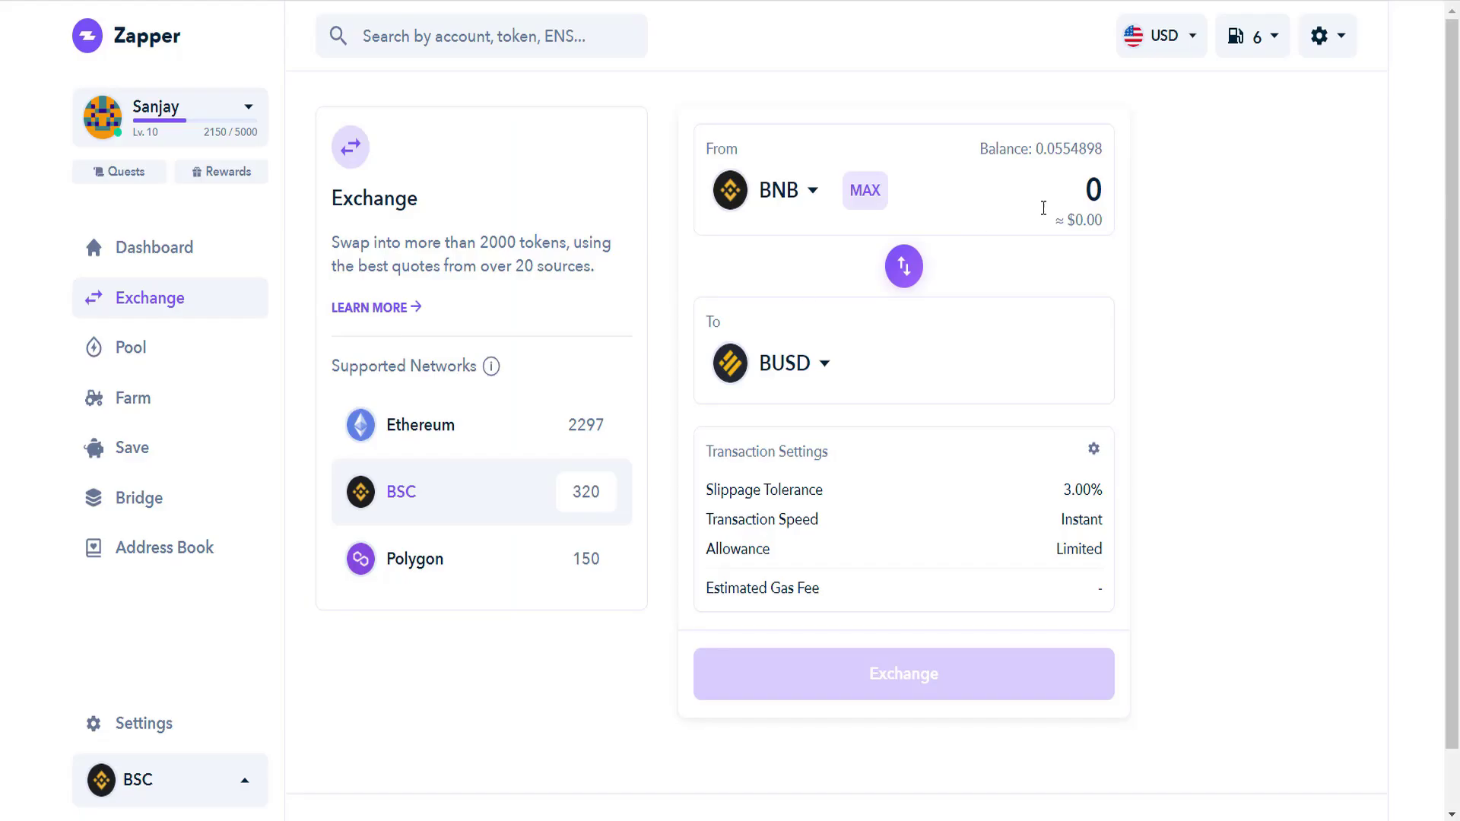
click(913, 271)
double_click(1089, 190)
text(0.5)
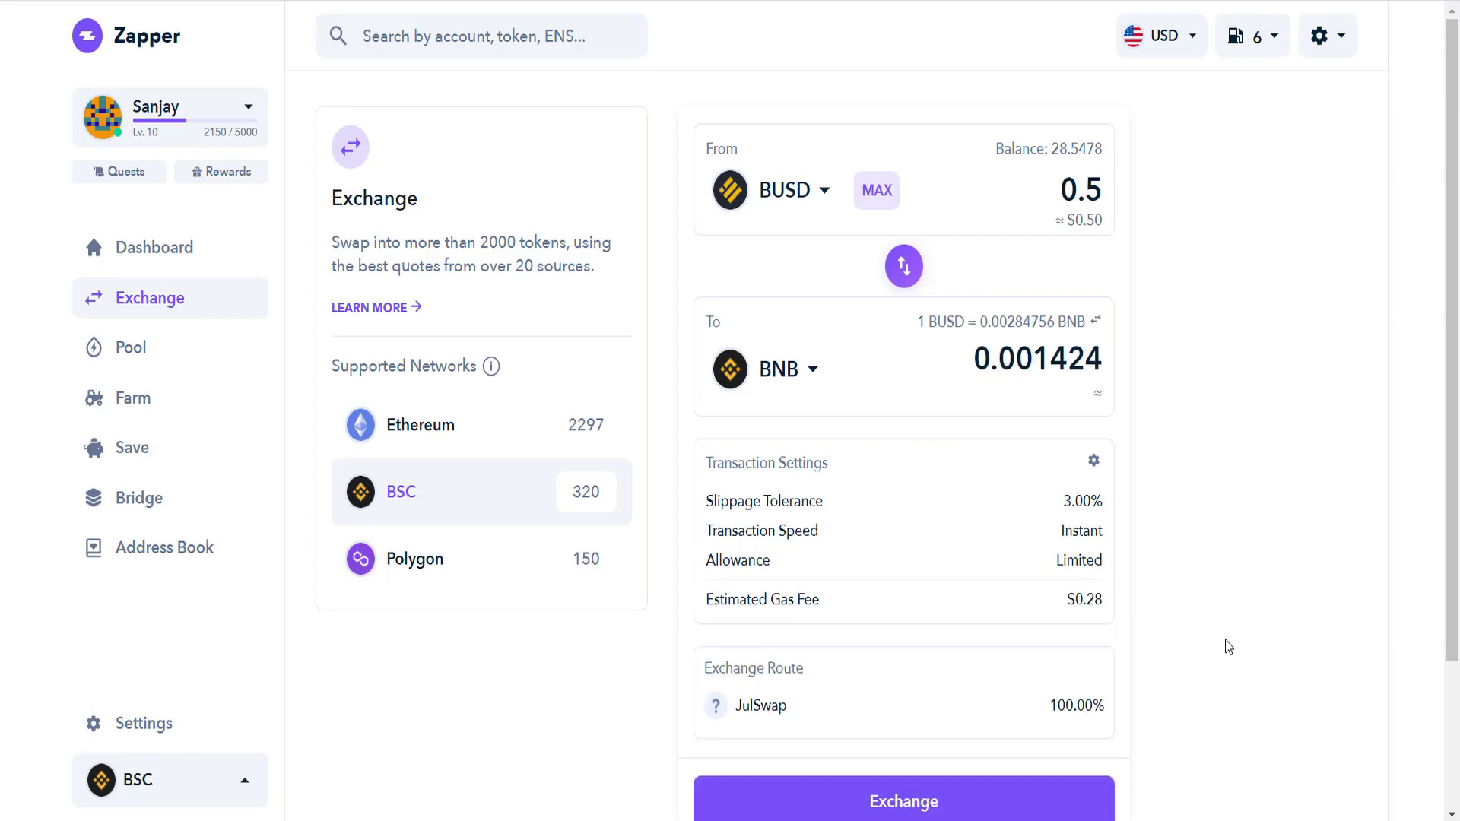
scroll(781, 606, down, 2)
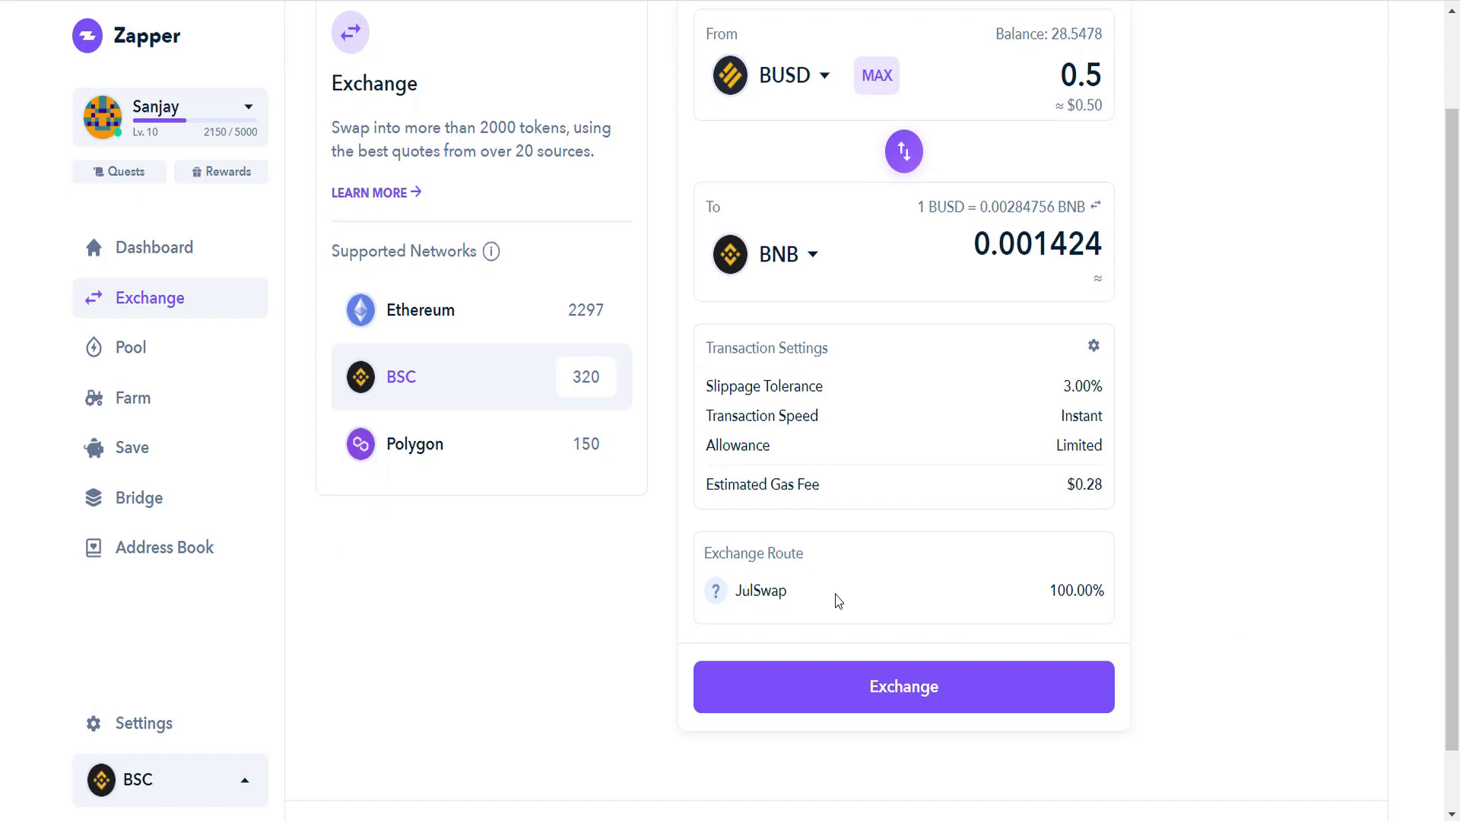
click(887, 692)
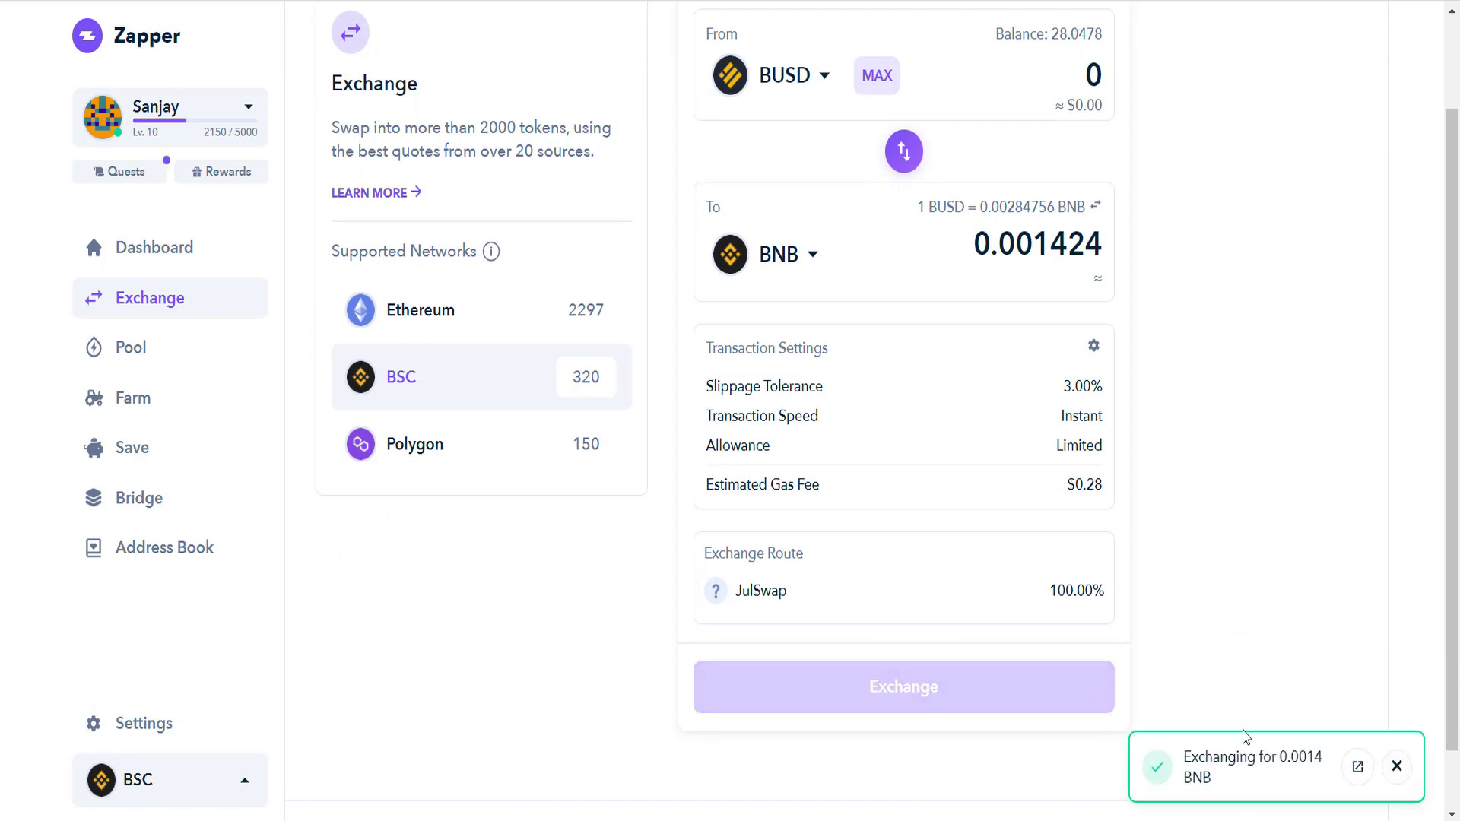
- Claim the weekly Exchange quest, signing the wallet message, and close the reward notice
click(124, 175)
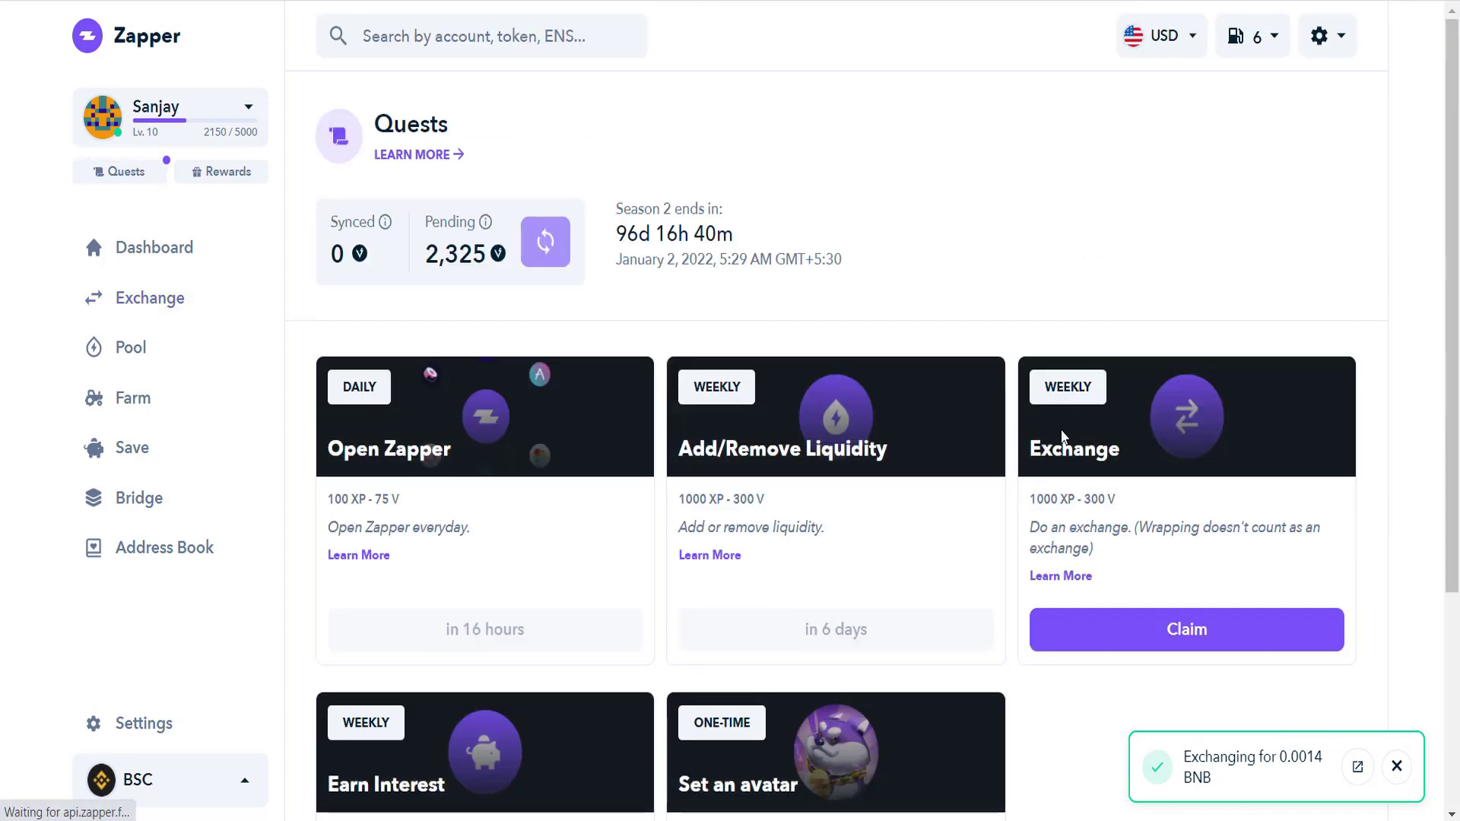
scroll(1162, 437, down, 1)
click(1184, 523)
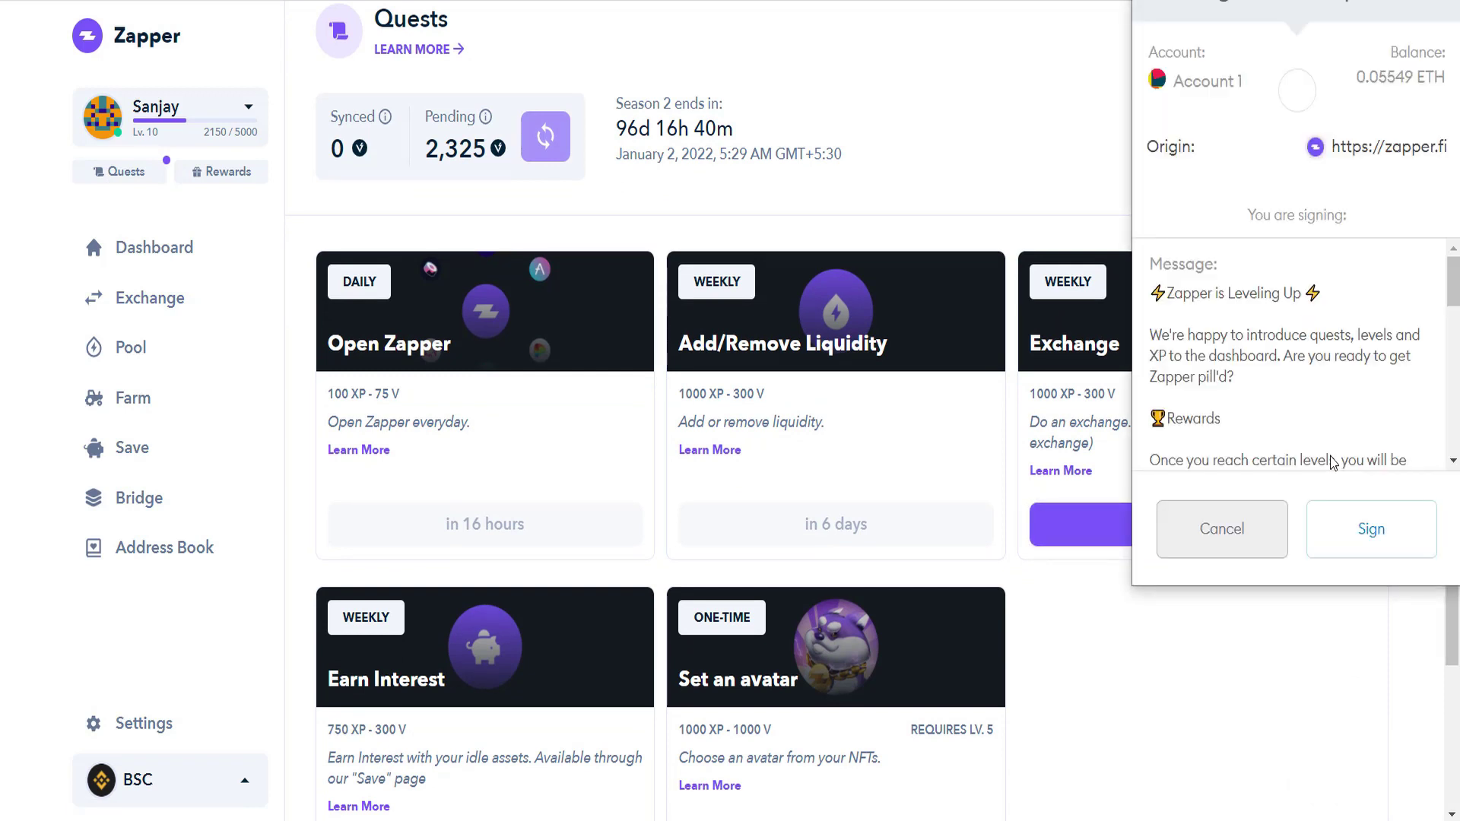
click(1362, 539)
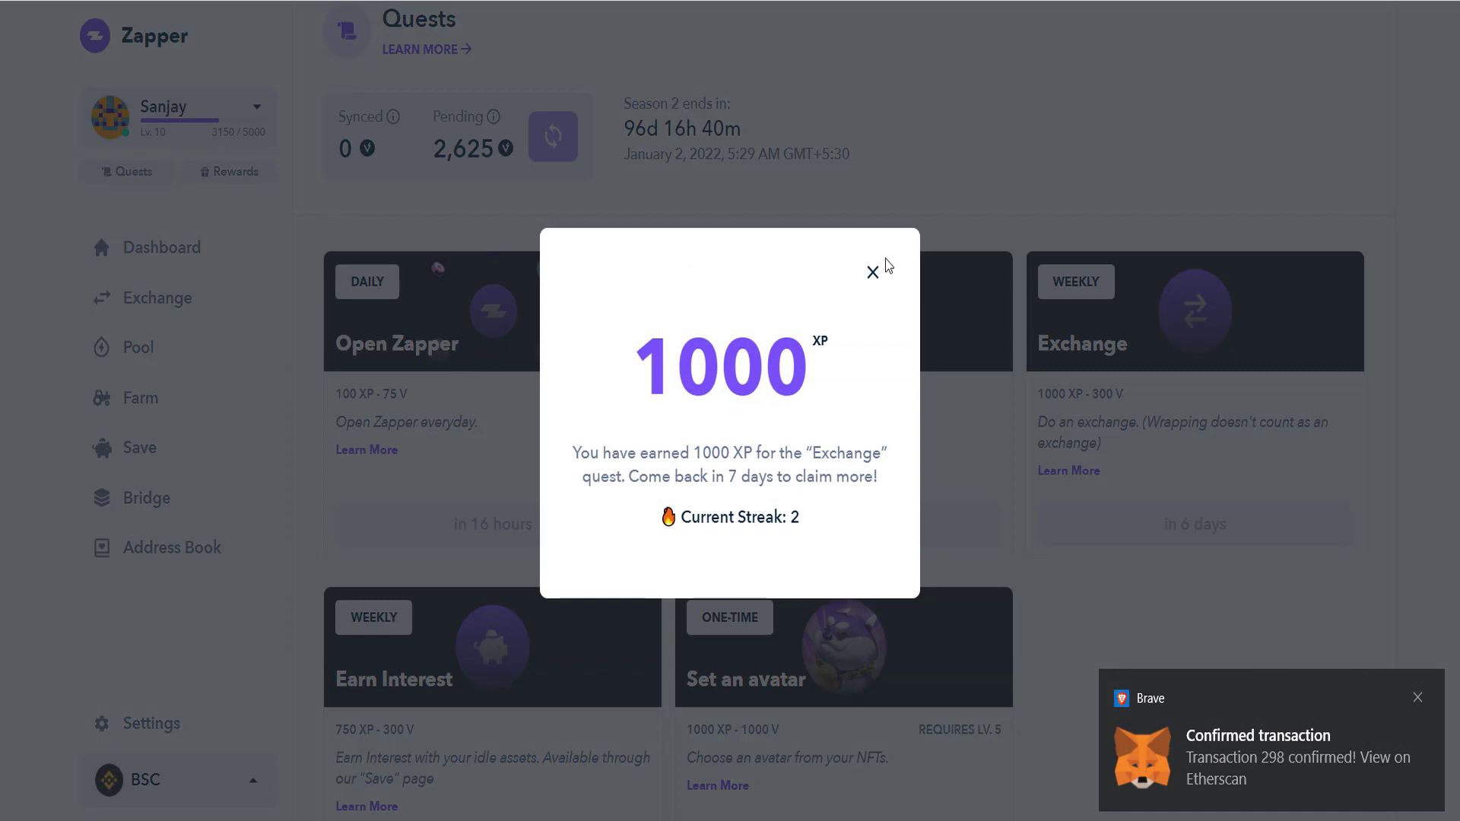
click(872, 272)
- Deposit 1 MATIC into the Aave V2 USDC savings market on Polygon
scroll(505, 505, down, 4)
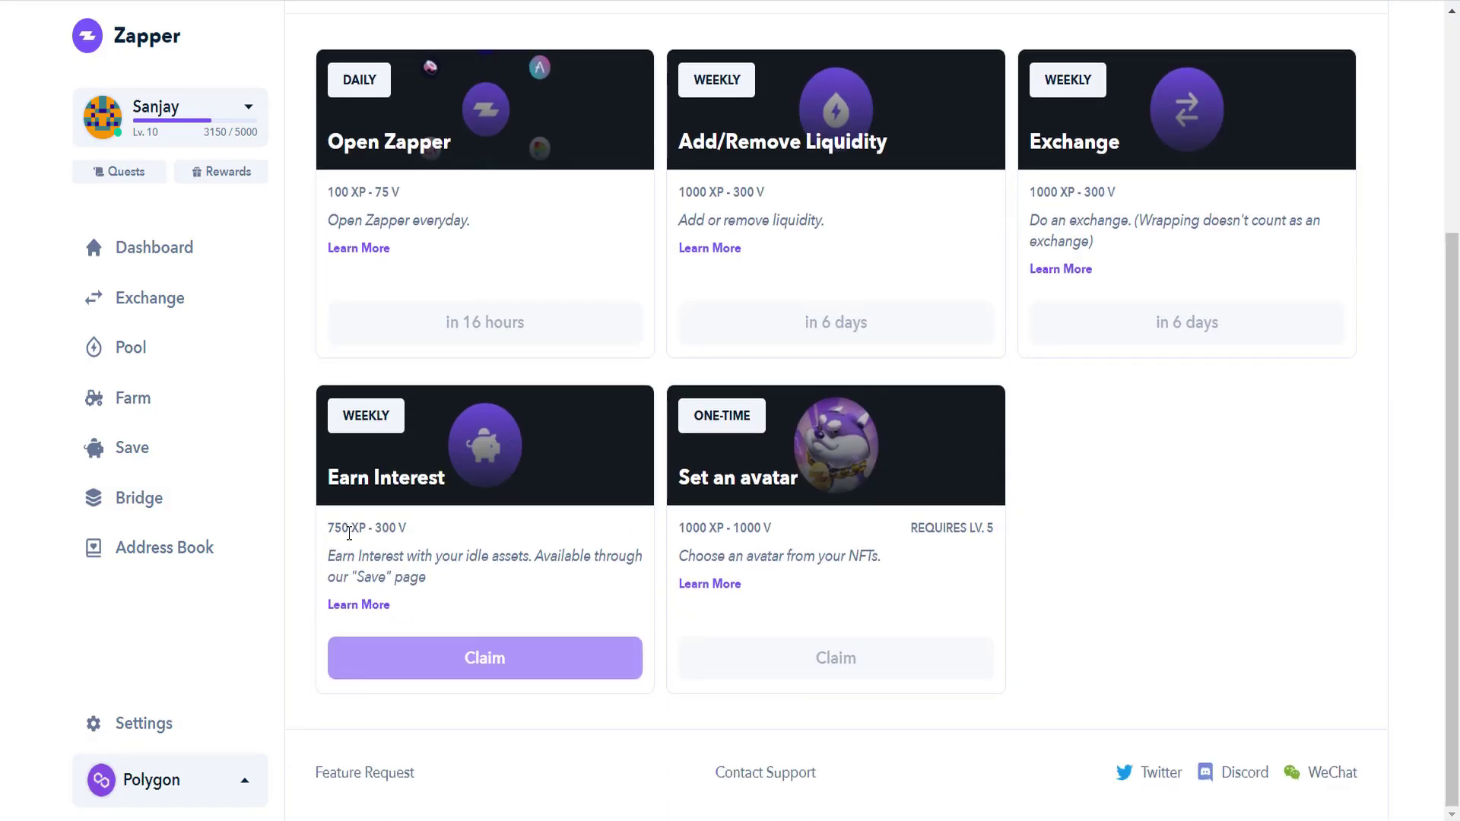
click(129, 451)
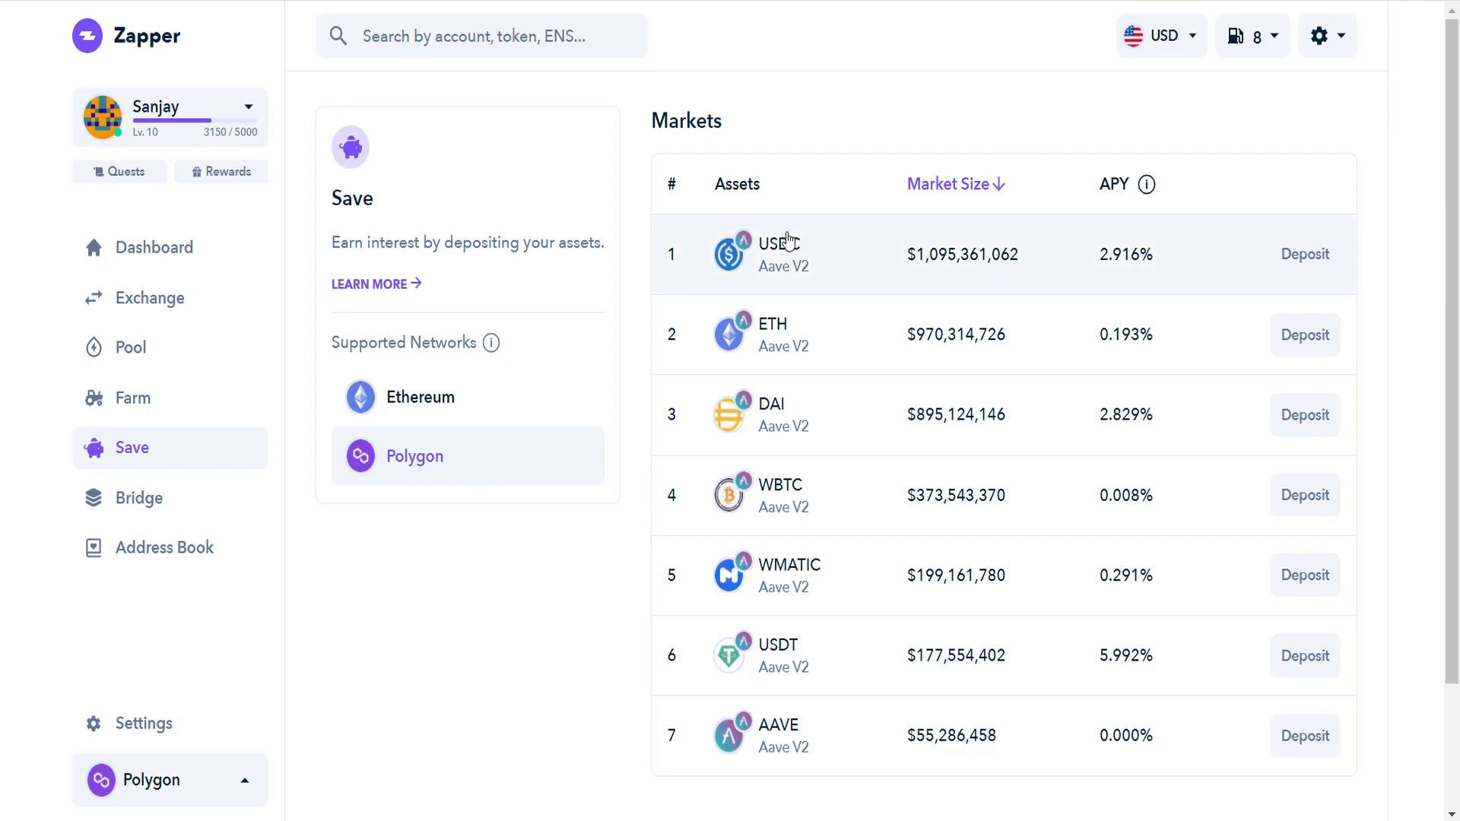
scroll(829, 542, down, 2)
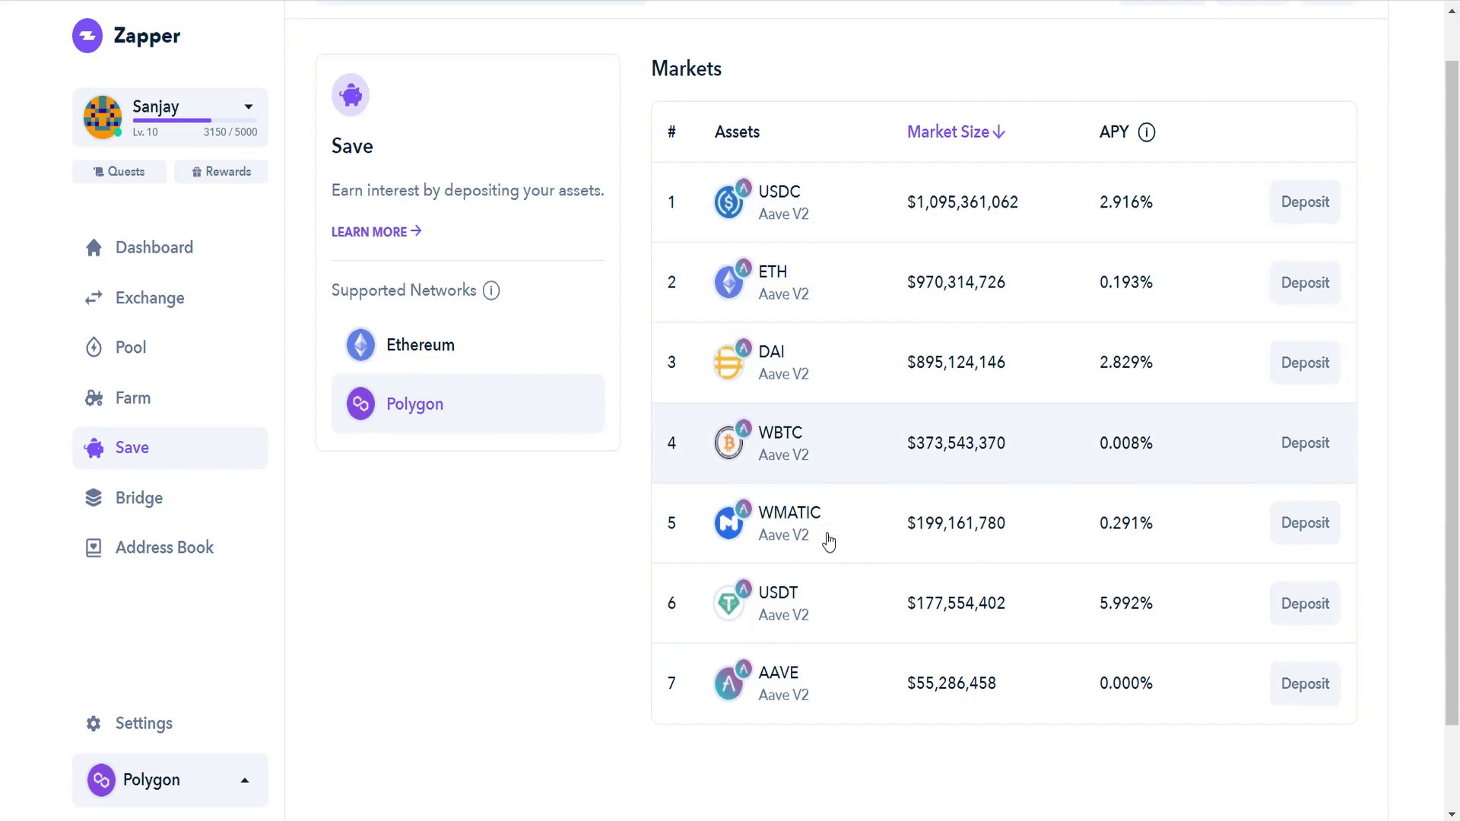
scroll(796, 477, up, 2)
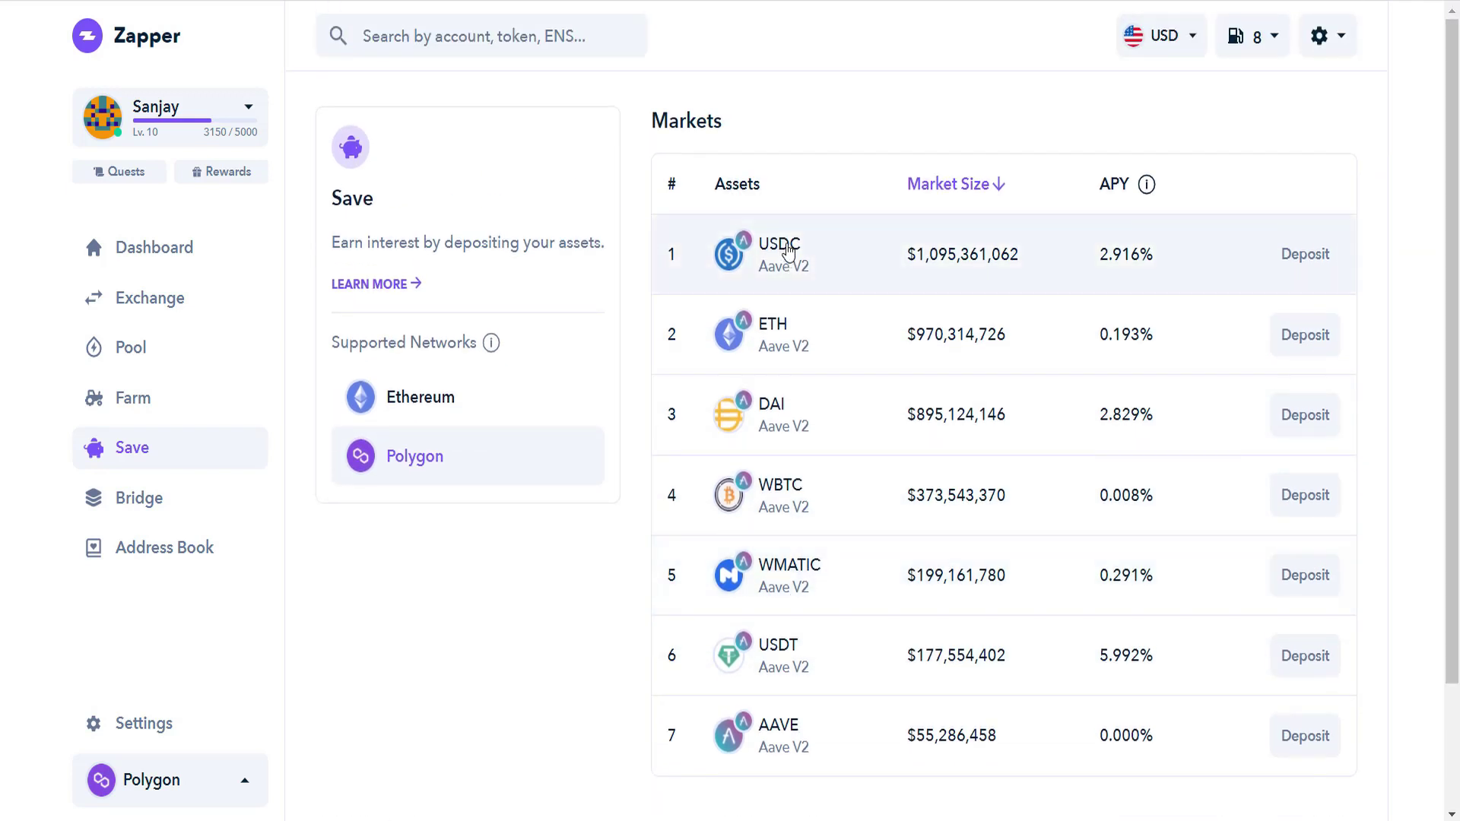
click(1306, 255)
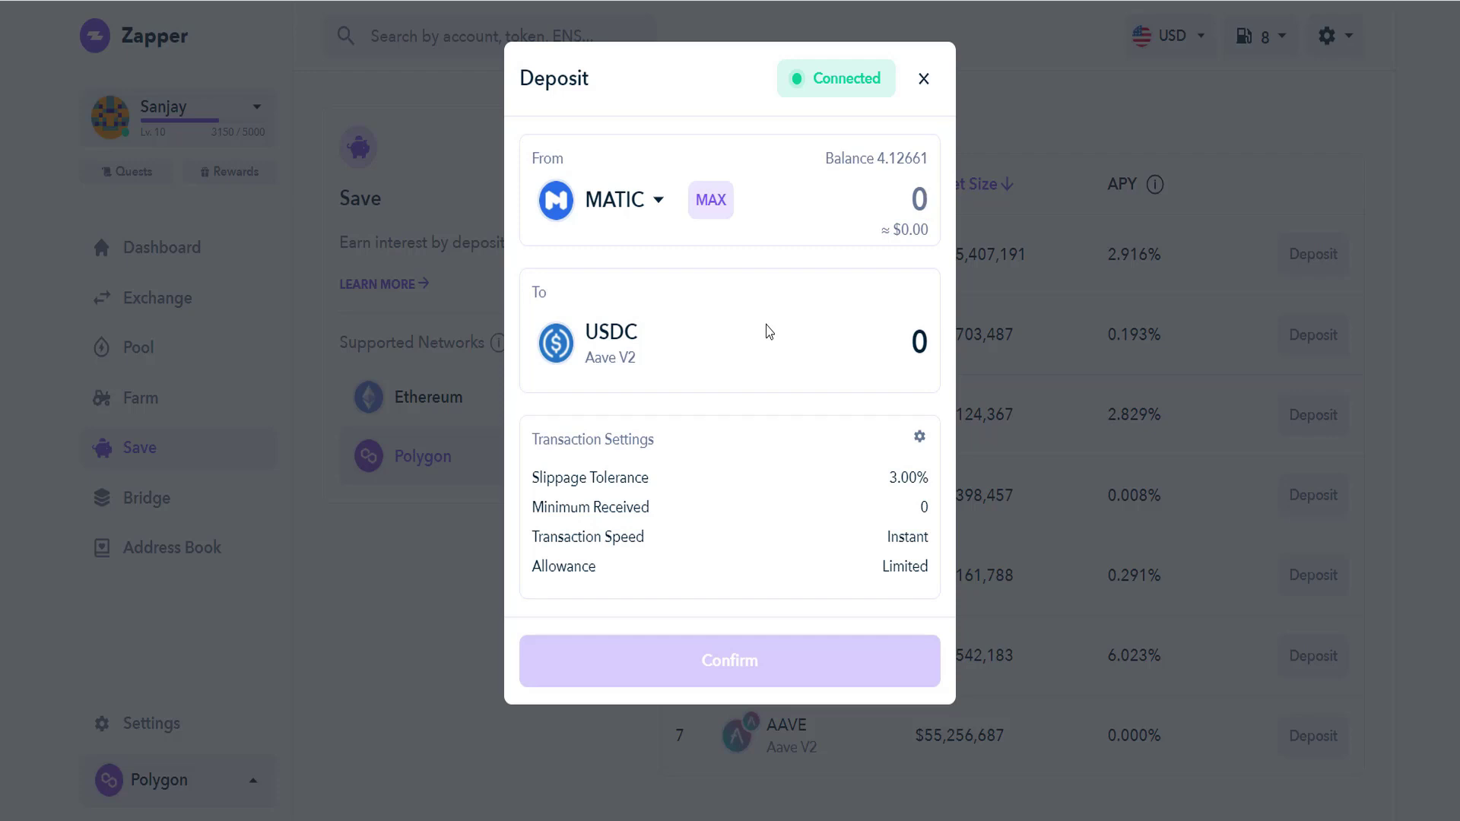
click(860, 200)
text(1)
click(683, 669)
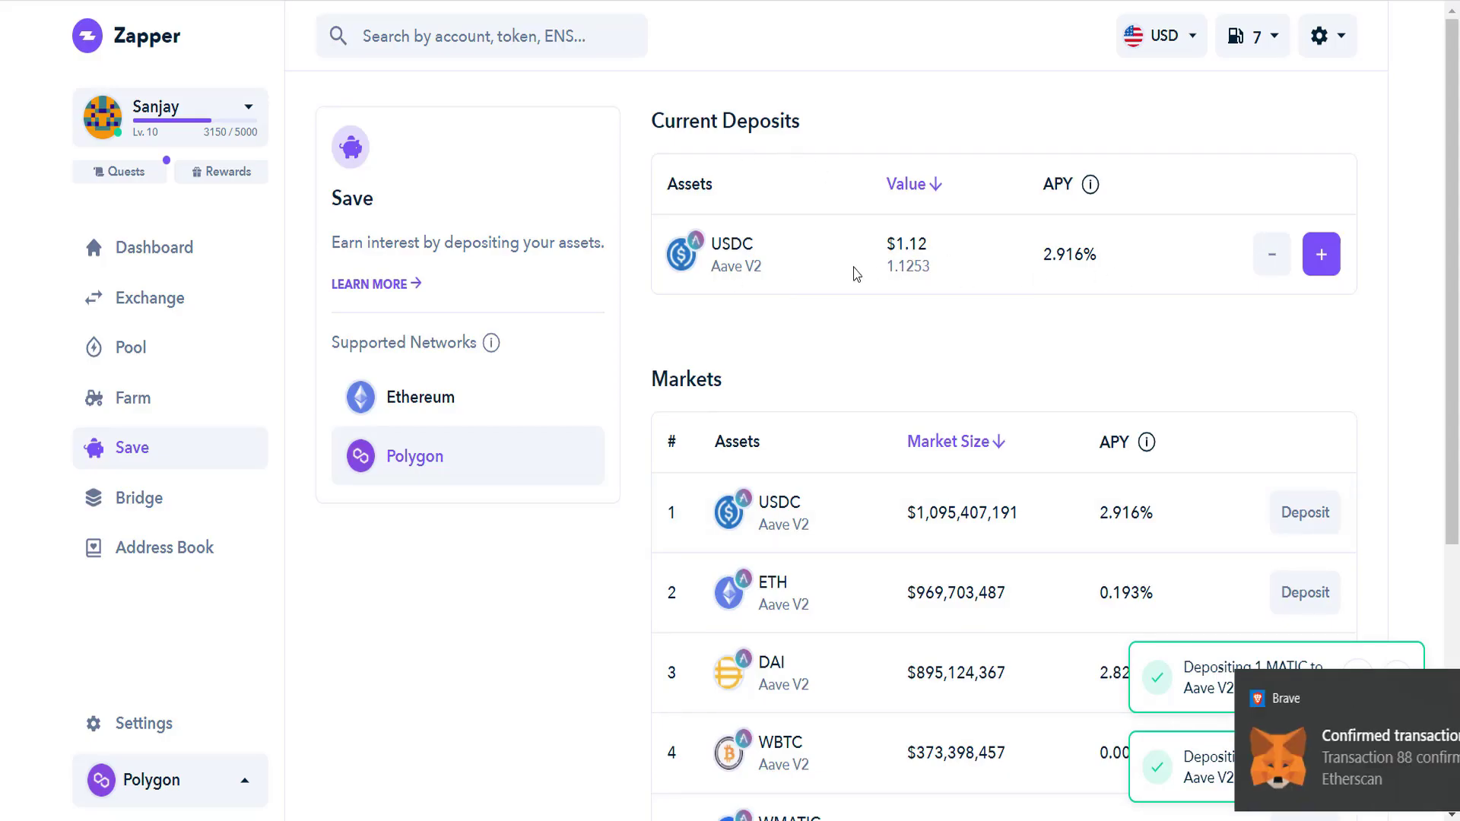
- Claim the weekly Earn Interest quest, signing the wallet message, and close the reward notice
click(142, 178)
scroll(363, 308, down, 4)
click(466, 657)
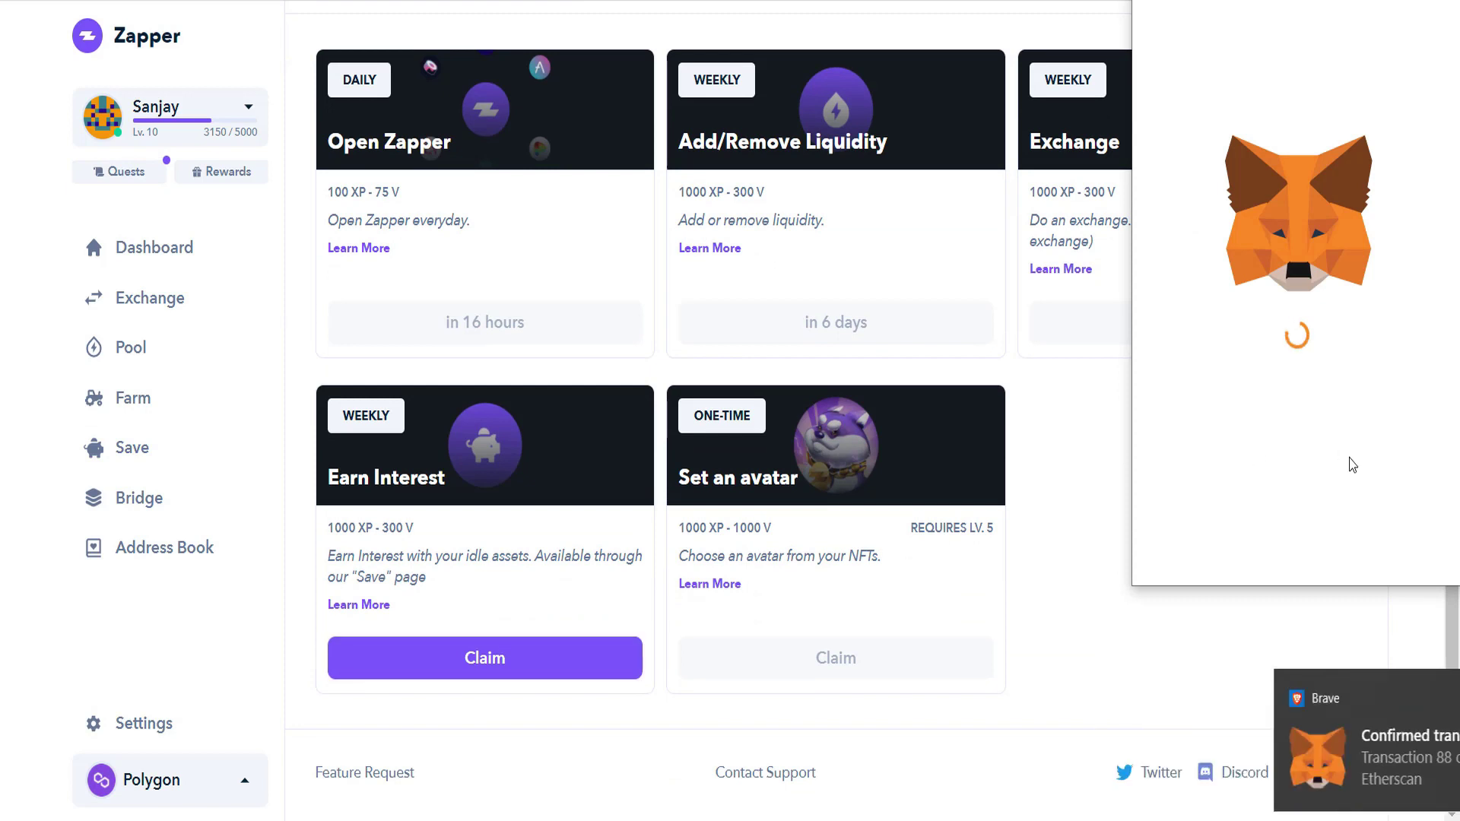
click(1365, 529)
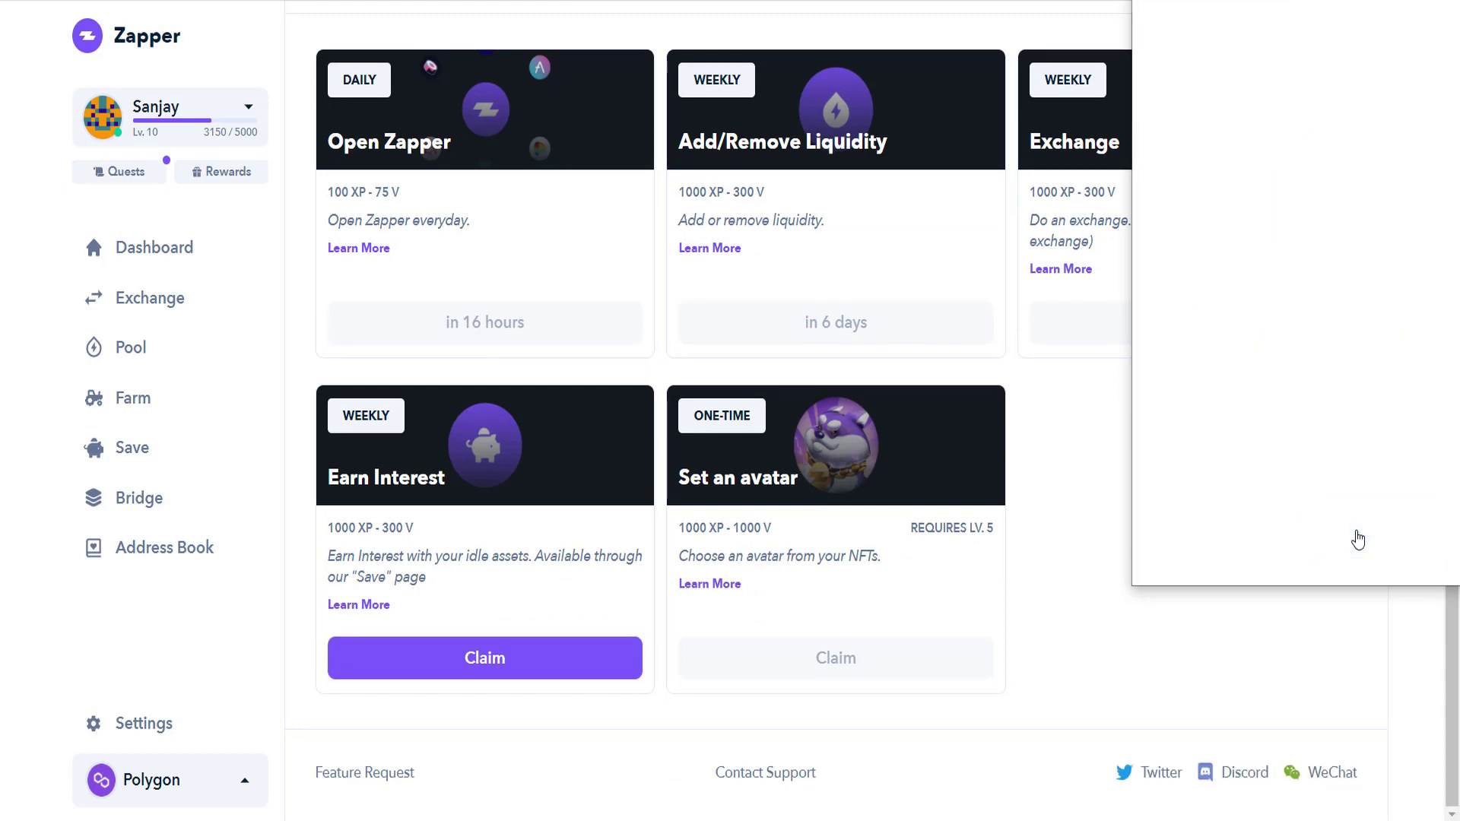
scroll(768, 596, up, 4)
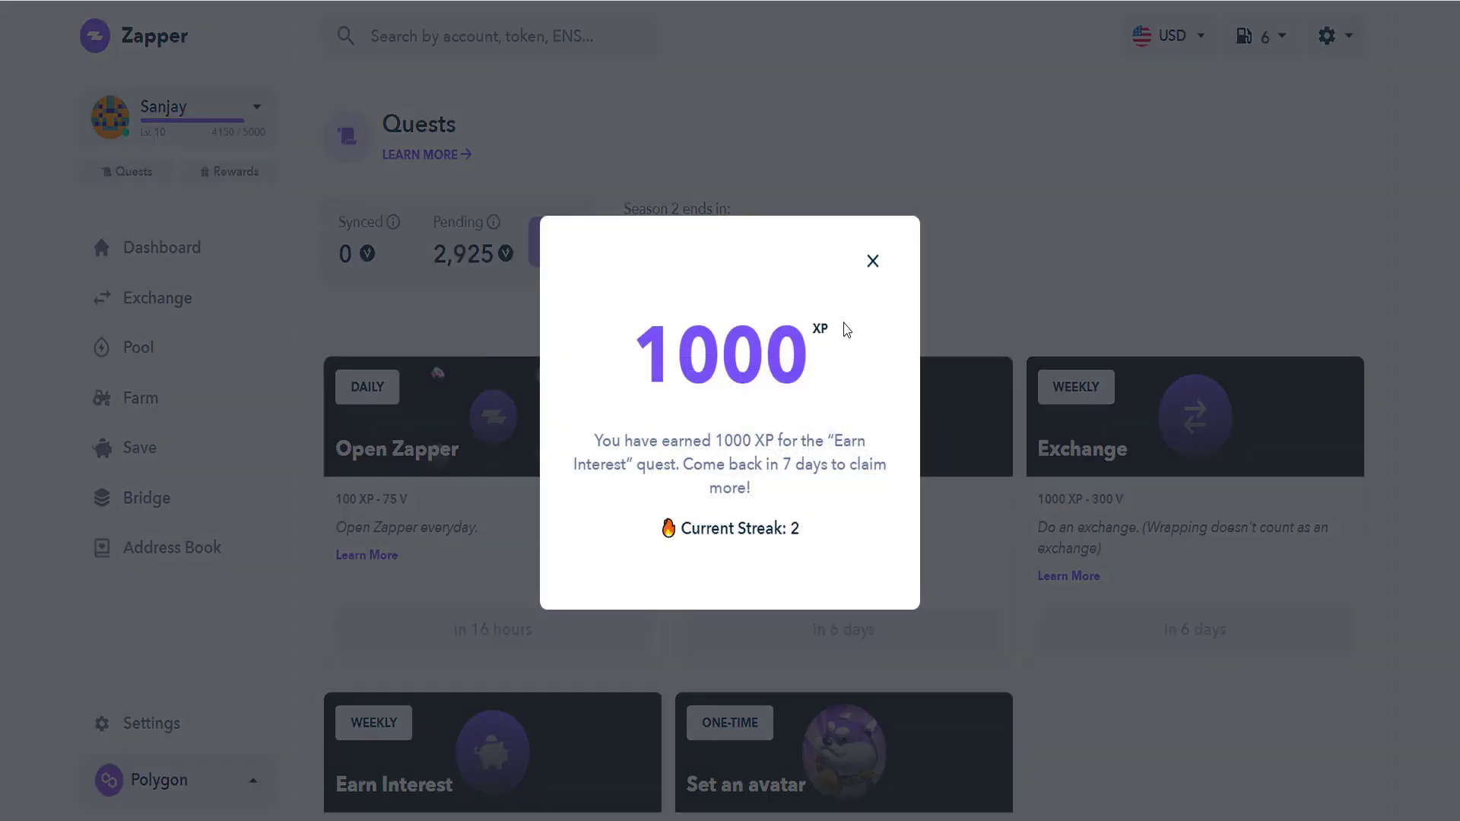
click(873, 262)
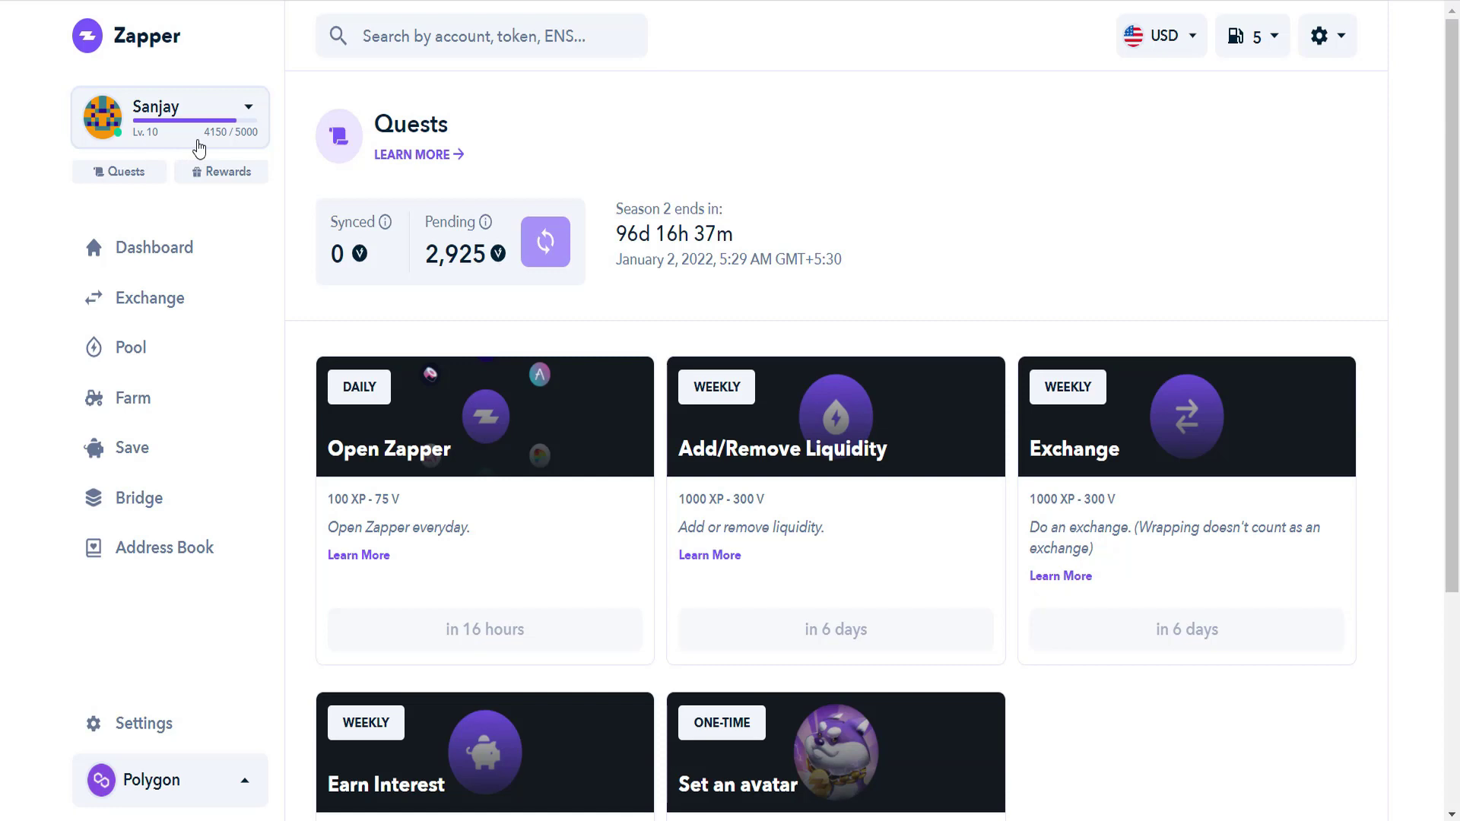
- Show the Rewards page and switch the MetaMask wallet's network to Ethereum Mainnet
scroll(439, 559, down, 3)
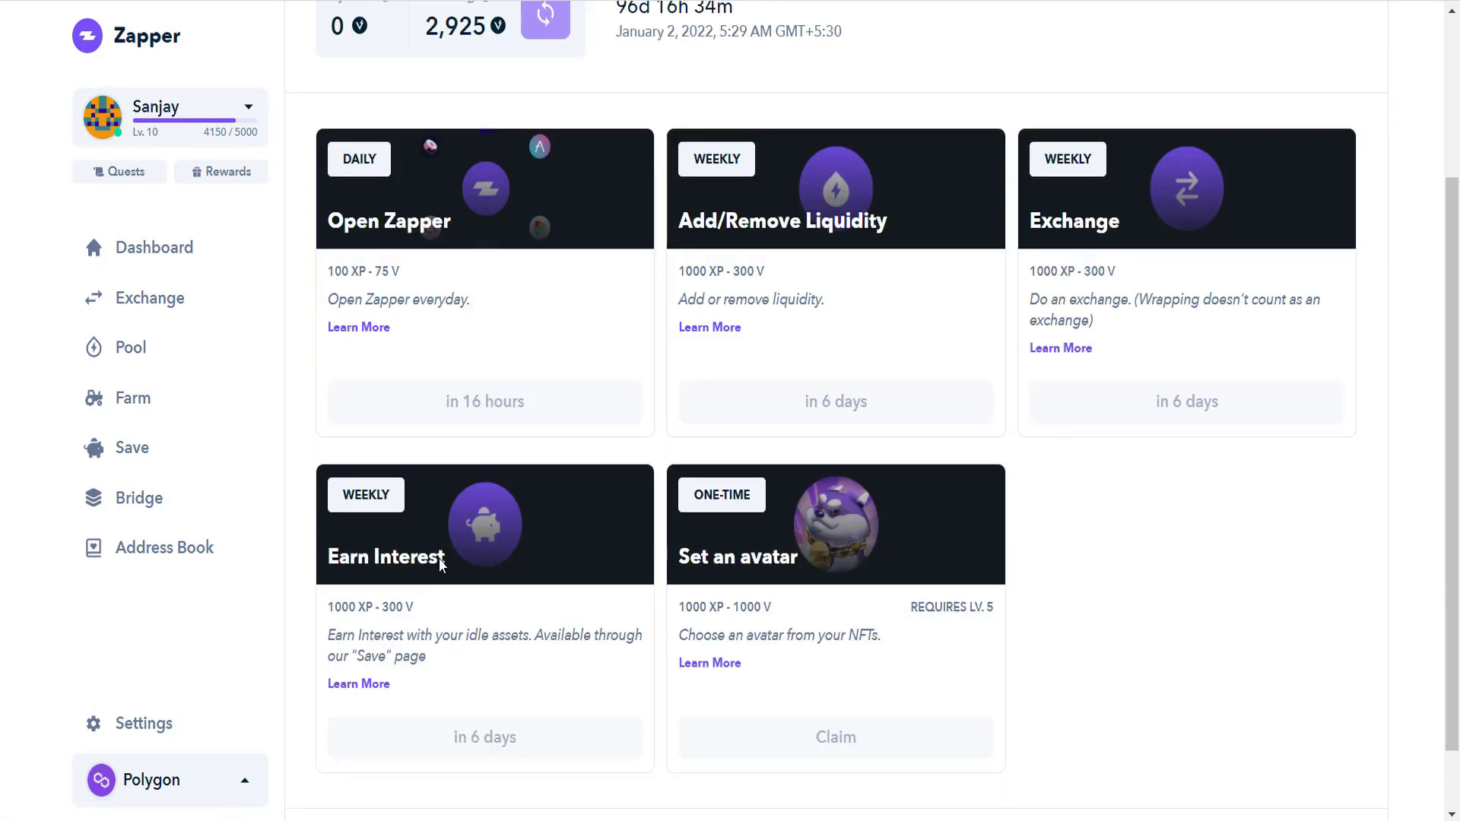
click(227, 175)
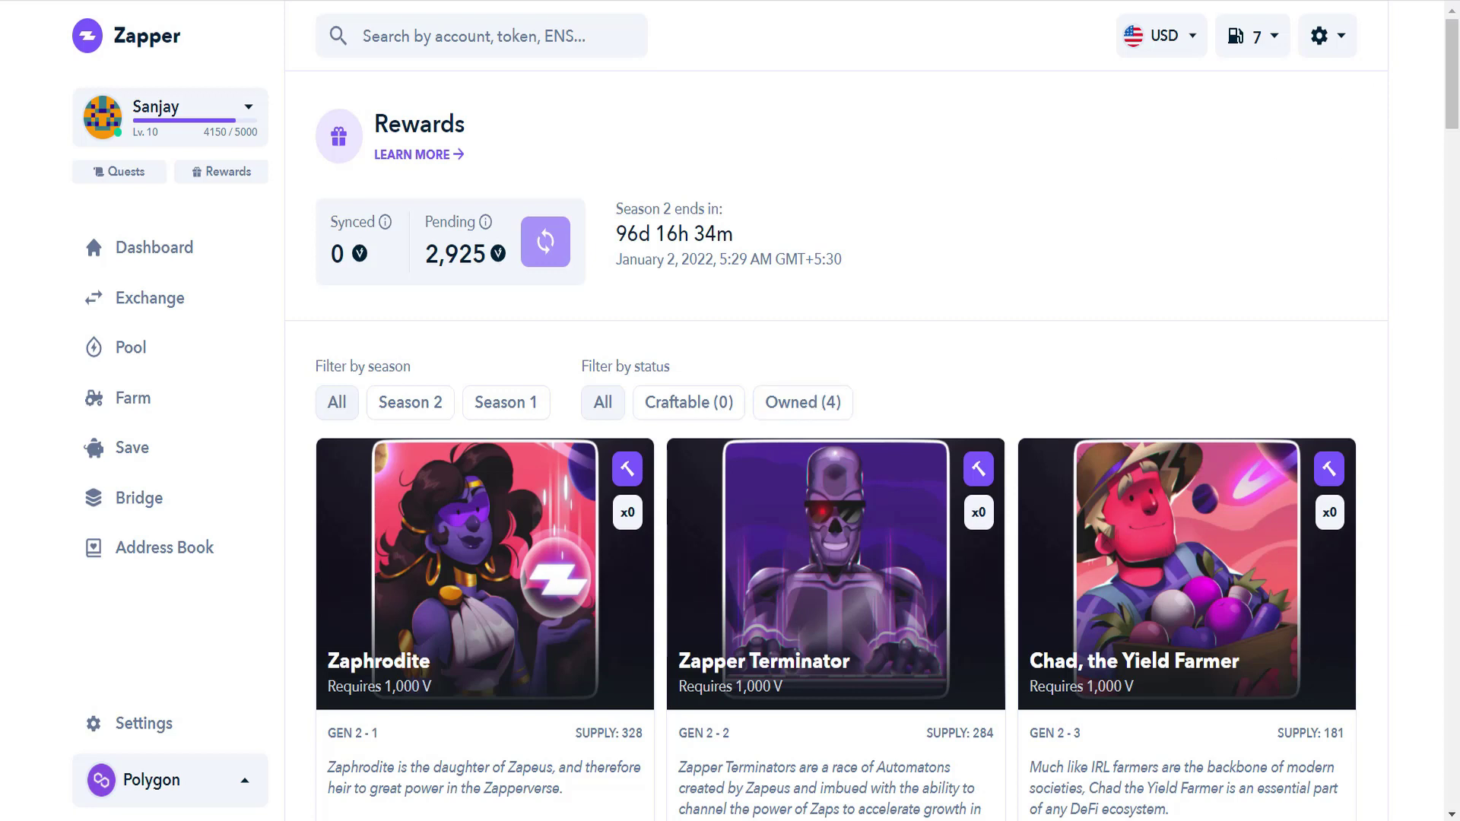
key(alt+shift+m)
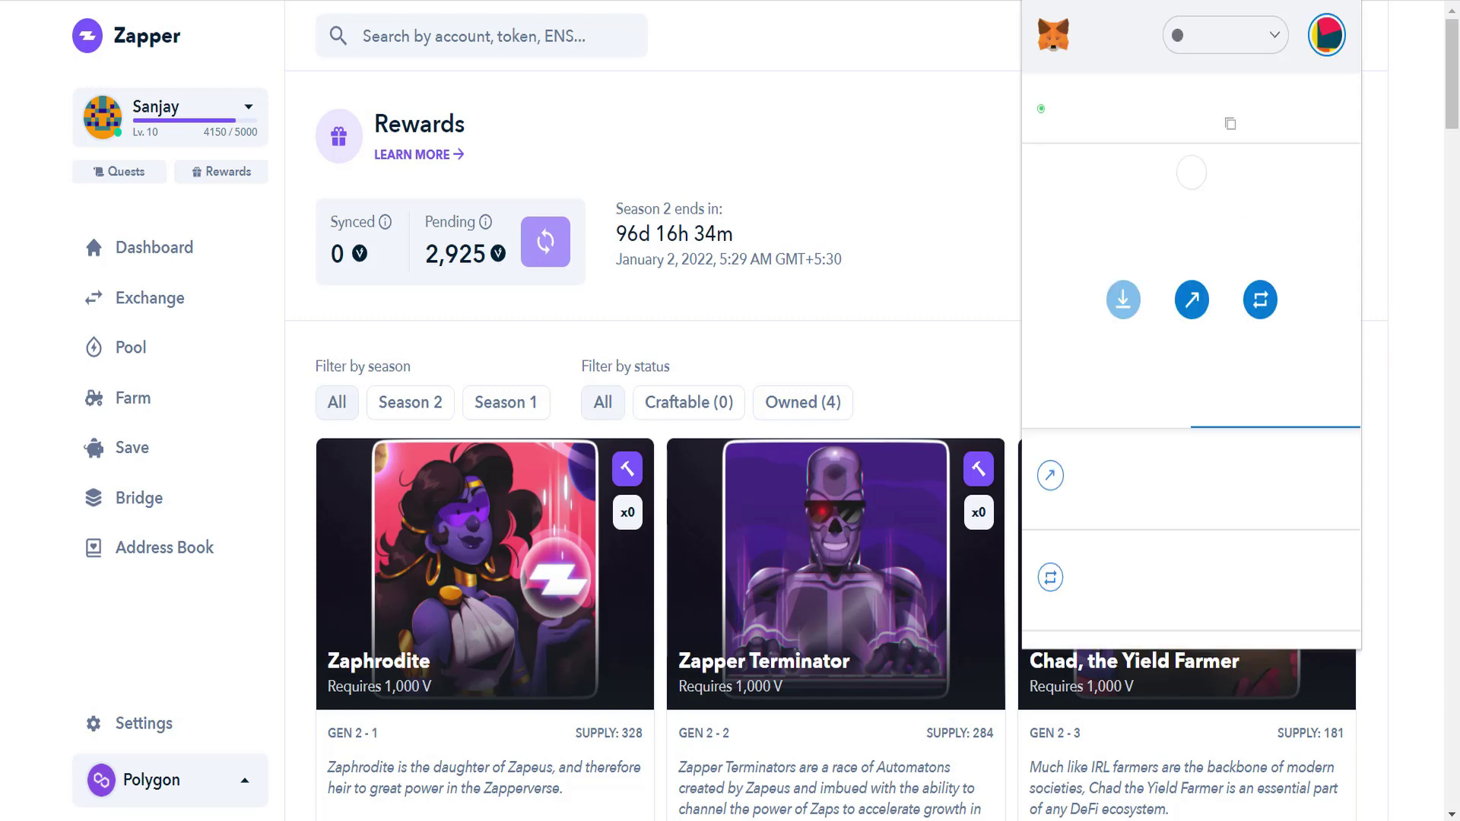
click(1207, 35)
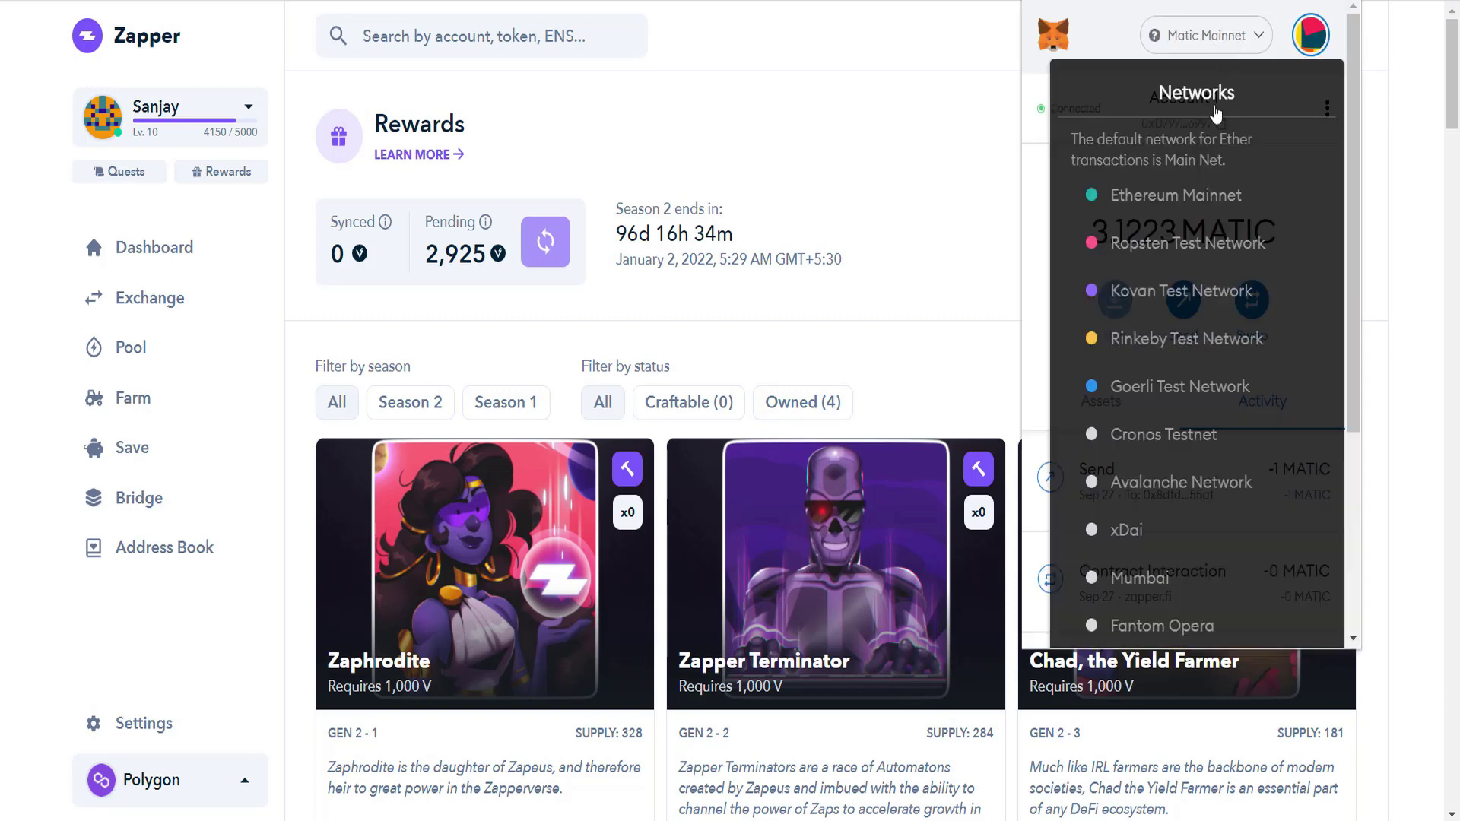
click(1197, 198)
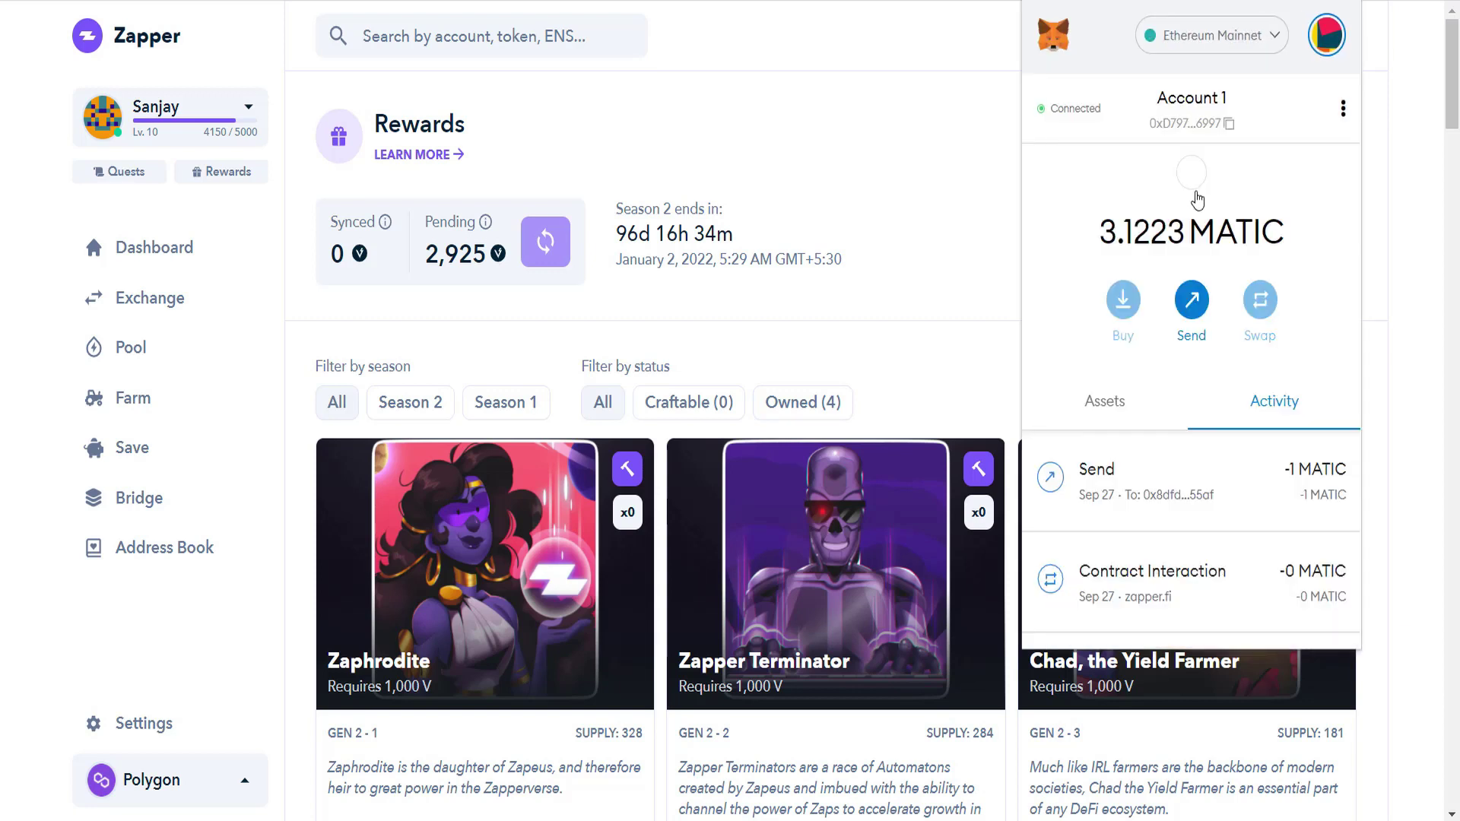
click(997, 158)
- Request the sync of the pending V points and sign the wallet message
click(549, 247)
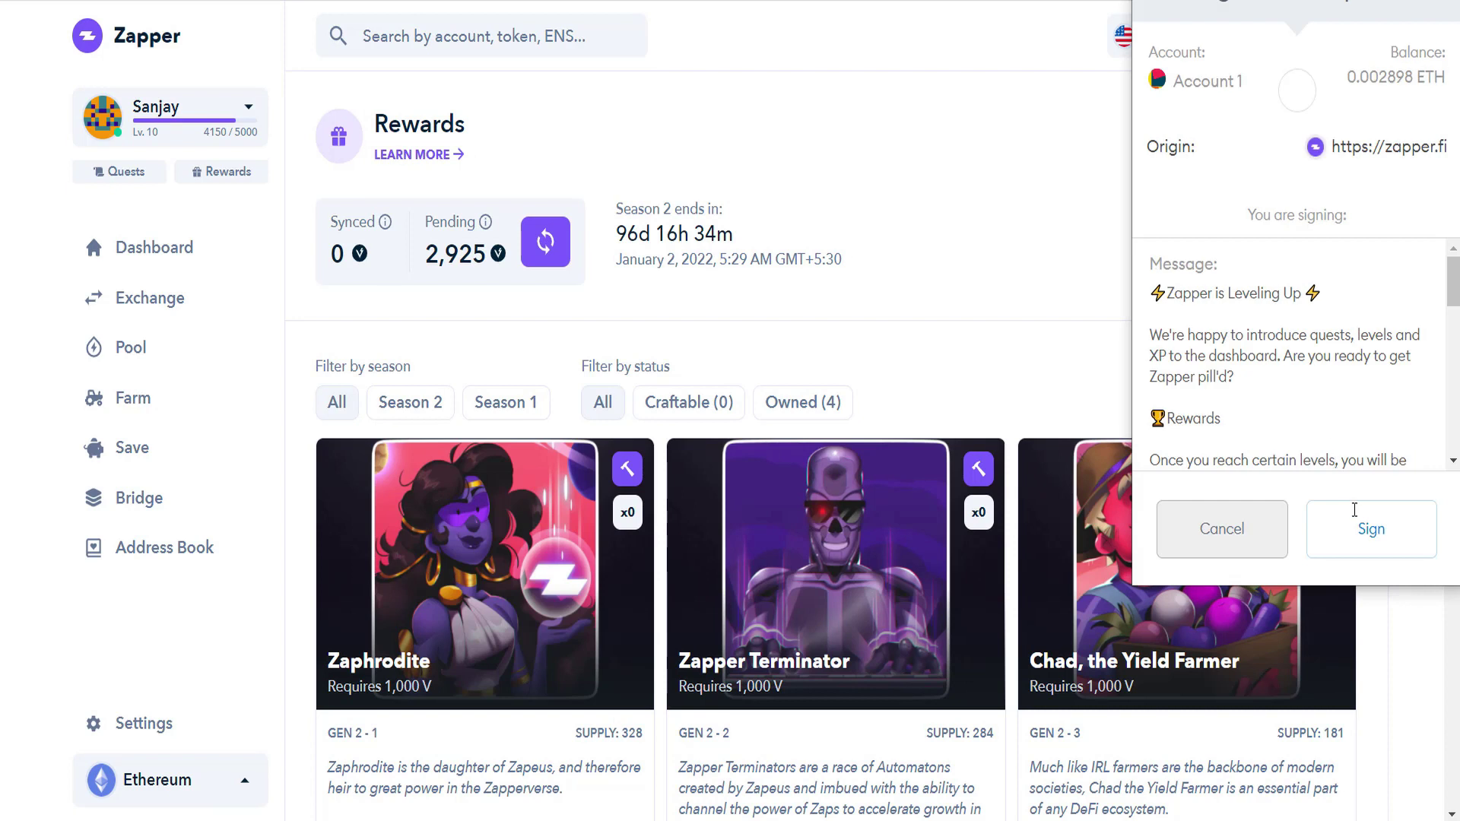
click(1371, 547)
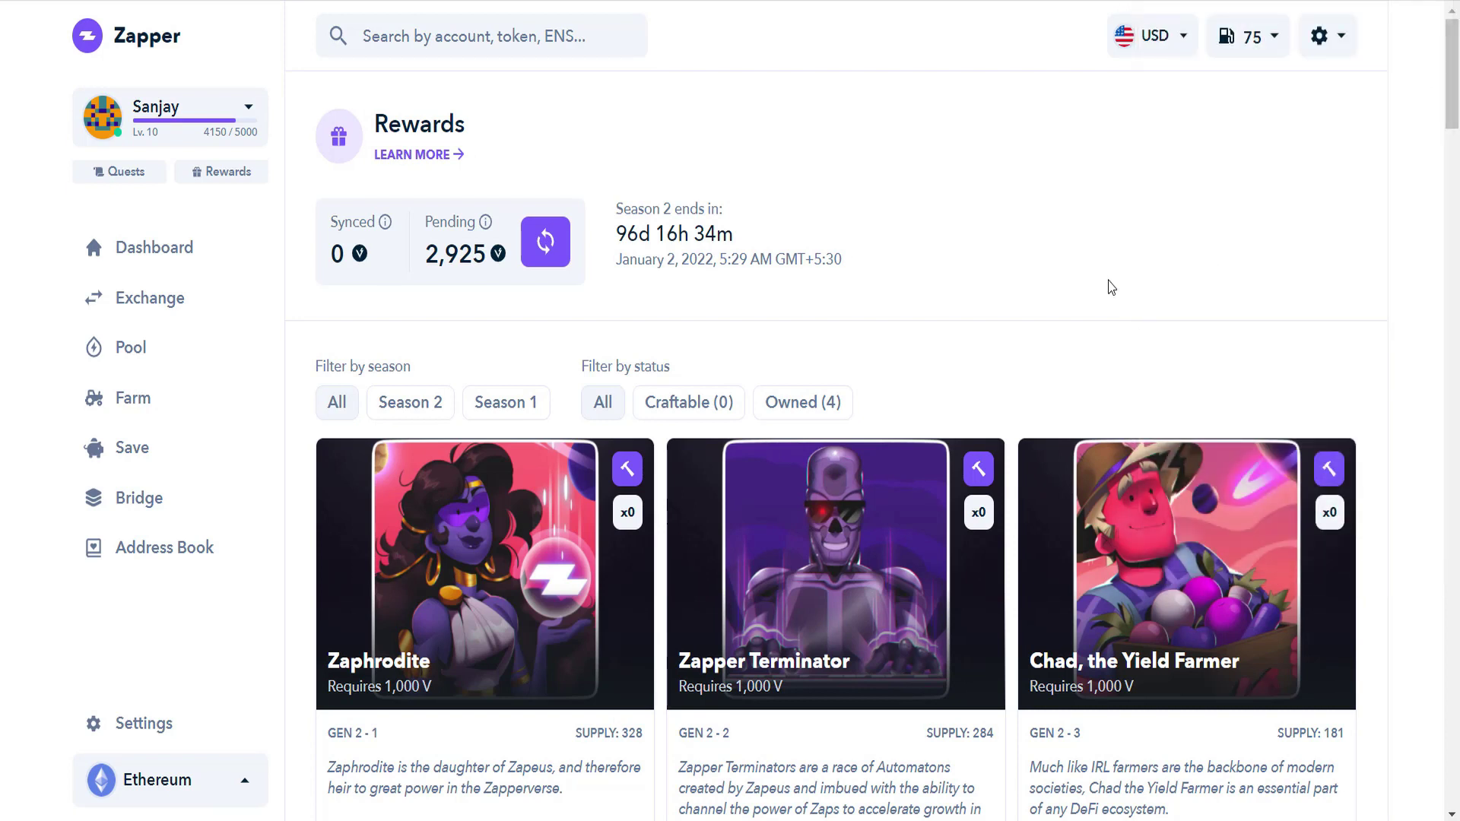